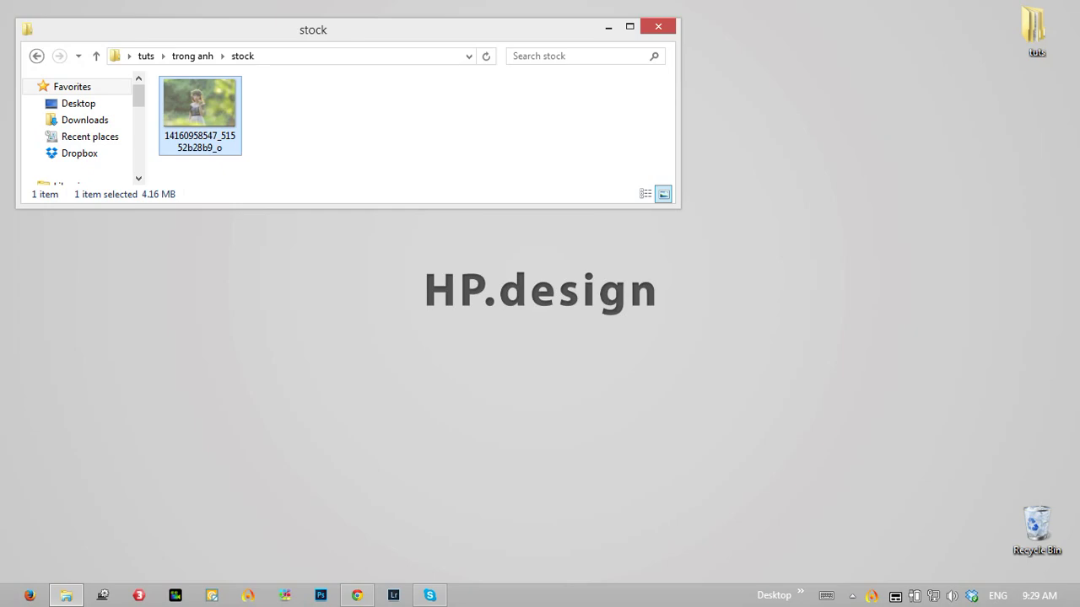
pyautogui.doubleClick(200, 111)
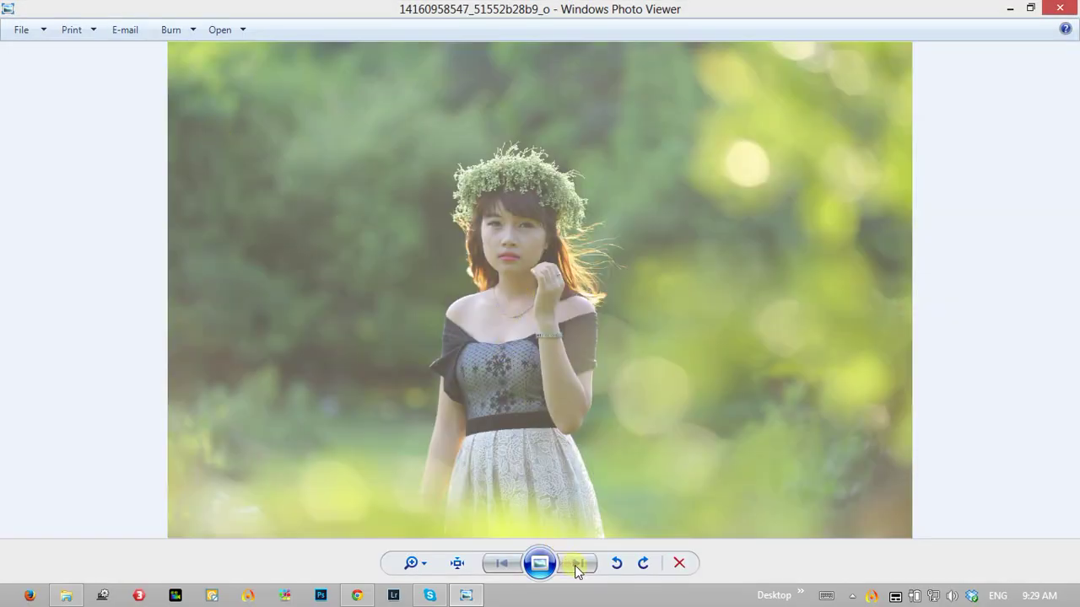
# - Bring Chrome to the front and scroll through its feed
pyautogui.click(357, 595)
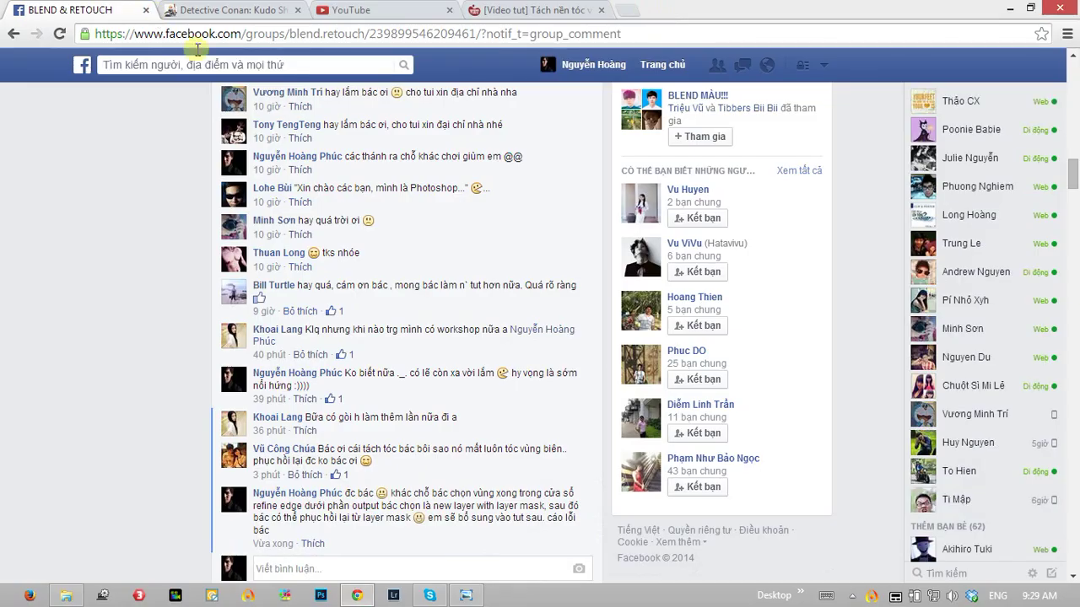
pyautogui.moveTo(1077, 201); pyautogui.dragTo(1075, 570)
pyautogui.scroll(-4, 1075, 569)
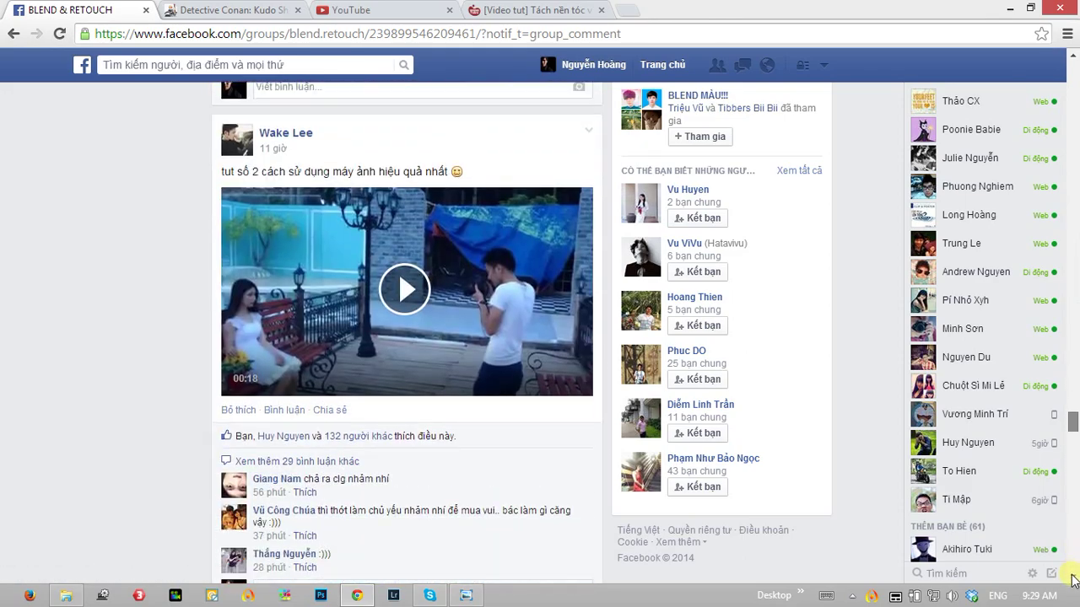
pyautogui.scroll(-5, 1075, 569)
pyautogui.scroll(-1, 1075, 569)
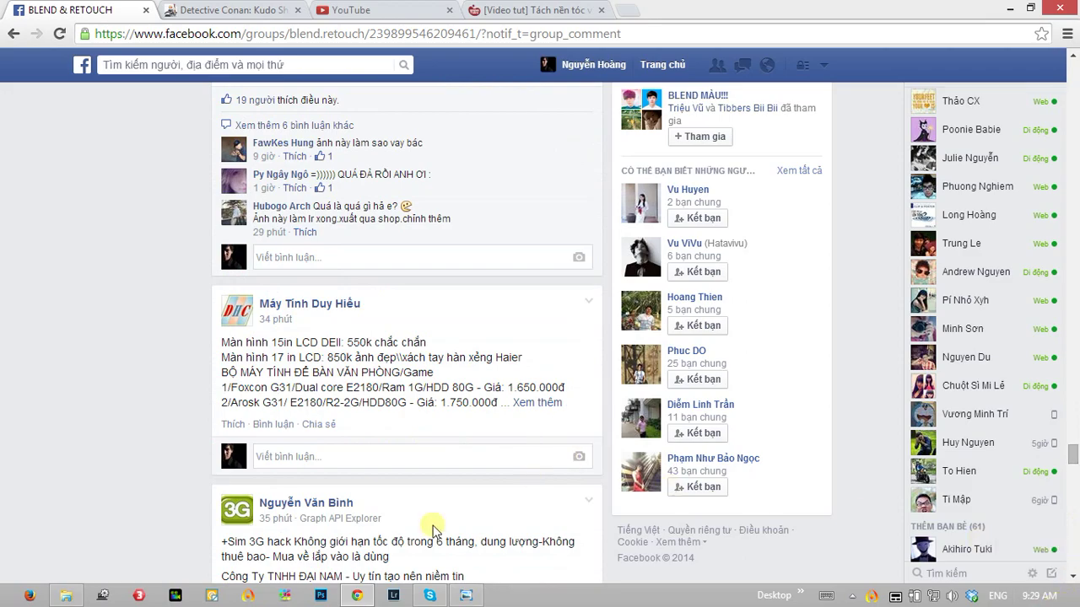
# - Minimize Chrome, close Photo Viewer and launch Photoshop with no document
pyautogui.click(357, 595)
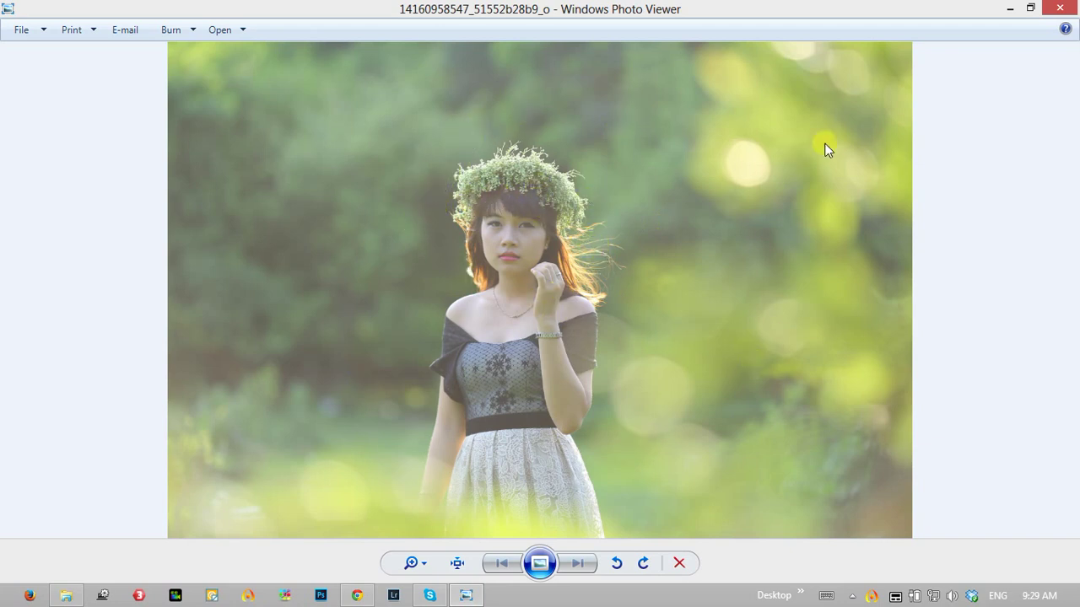
pyautogui.click(1059, 7)
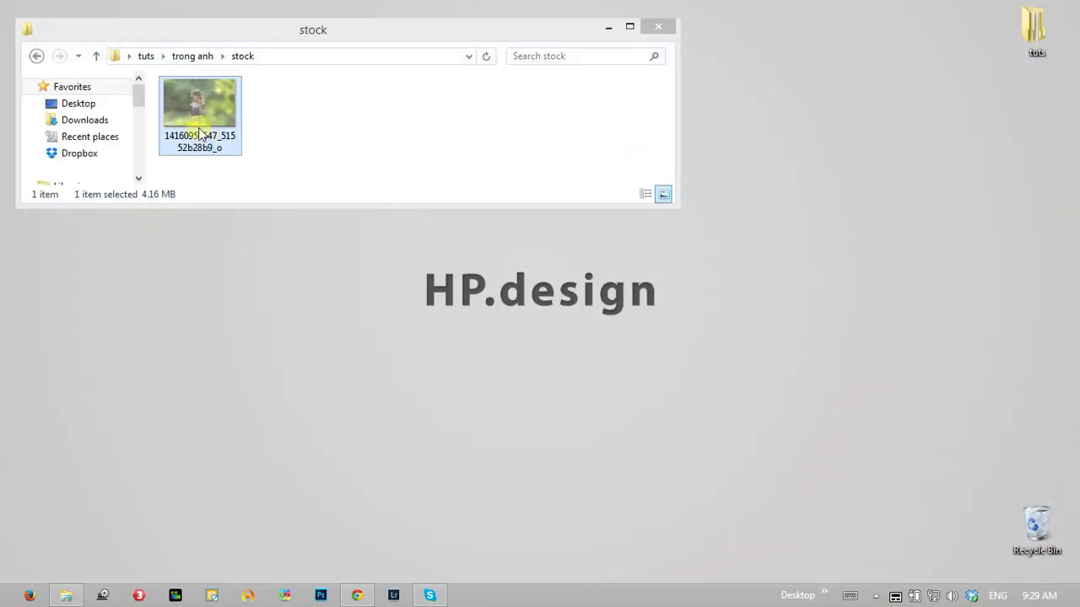
pyautogui.click(321, 593)
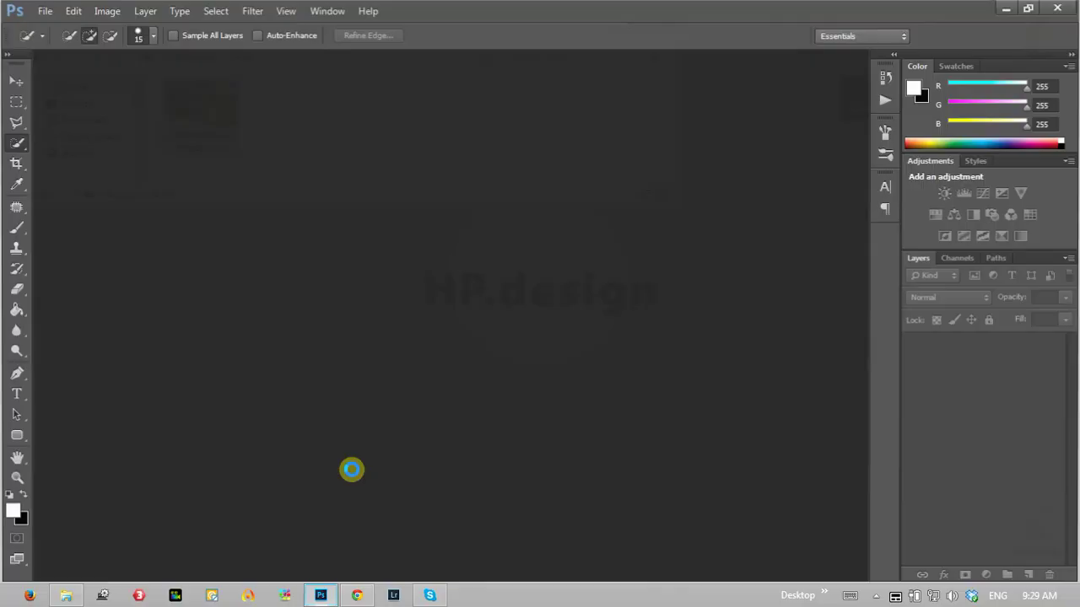
pyautogui.click(60, 595)
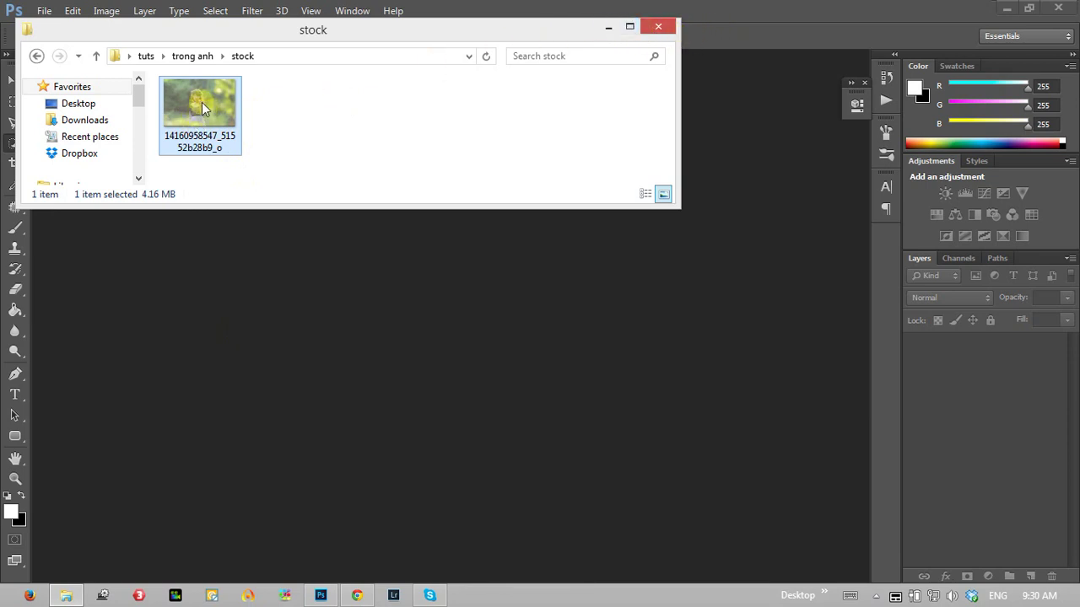
pyautogui.moveTo(201, 102); pyautogui.dragTo(508, 336)
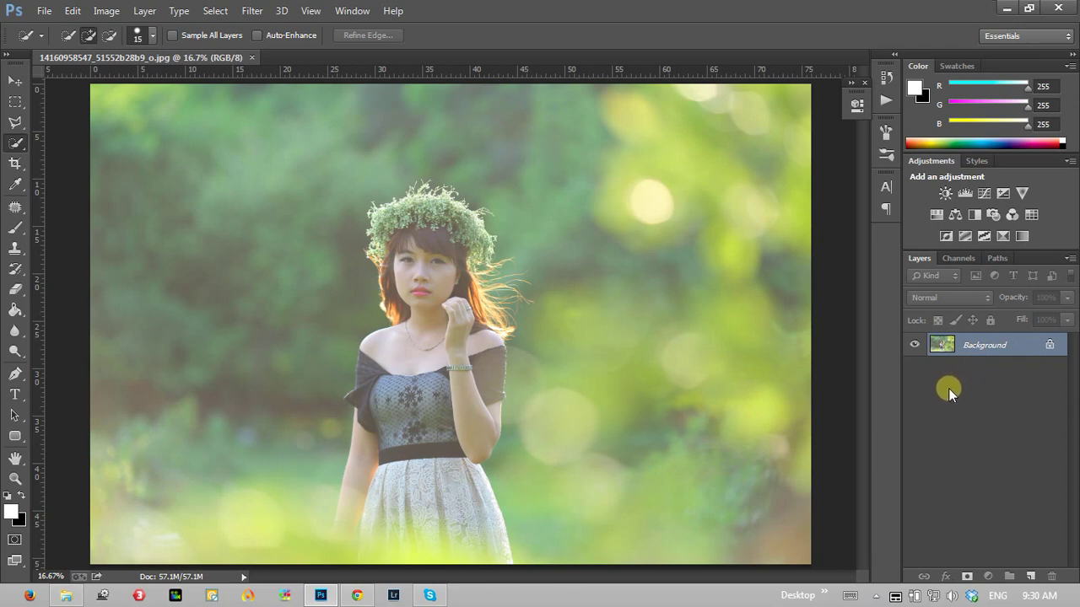
pyautogui.hotkey('ctrl', 'j')
pyautogui.click(985, 368)
pyautogui.click(1011, 347)
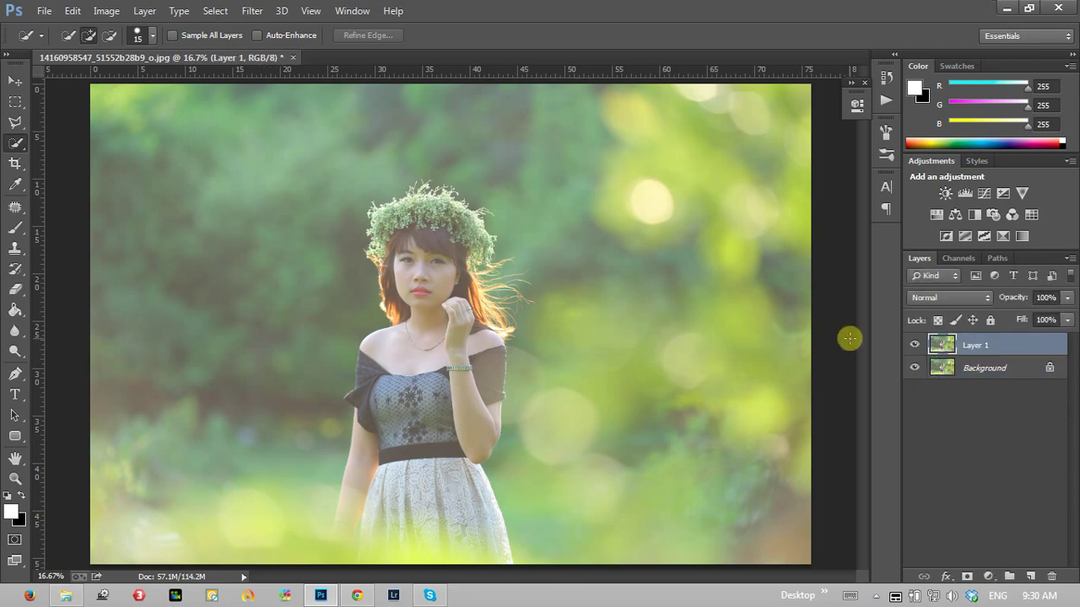
# - Add an Exposure adjustment layer with Offset -0.0744 and Gamma Correction 0.62
pyautogui.click(987, 578)
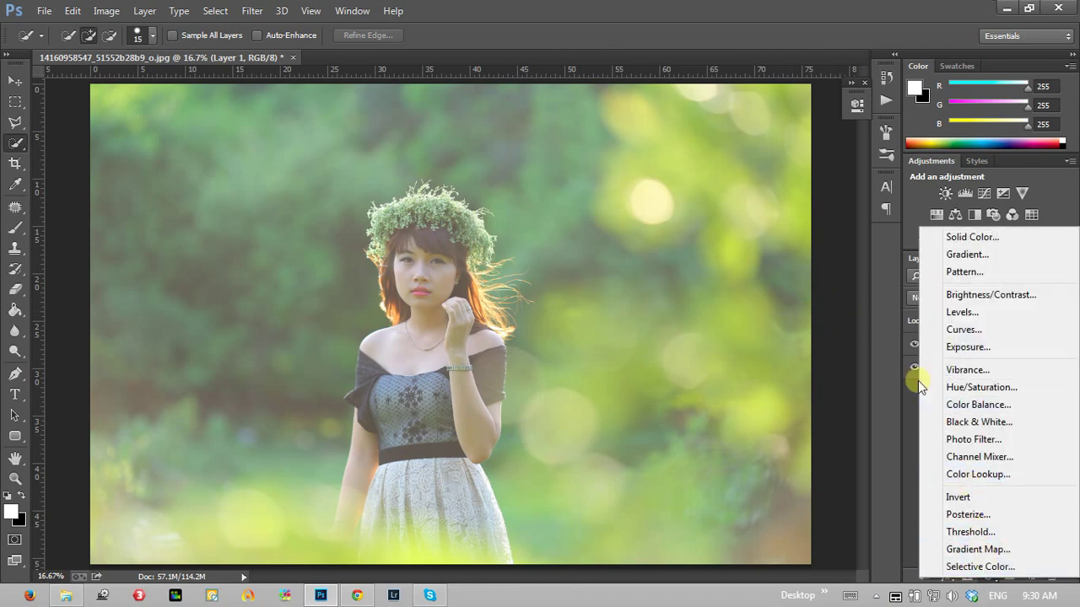
pyautogui.click(966, 346)
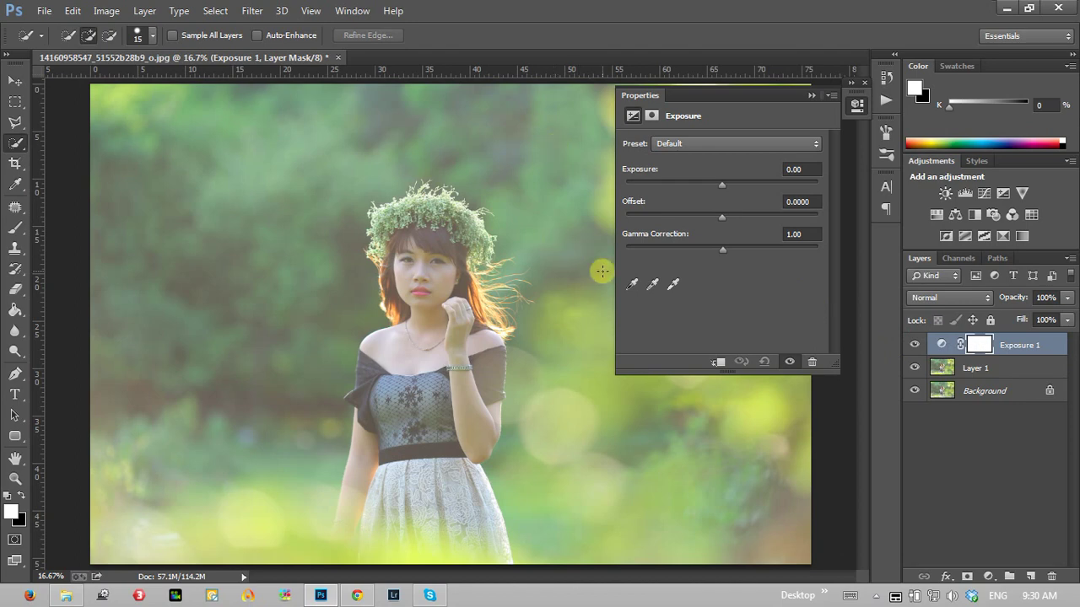
pyautogui.moveTo(721, 217)
pyautogui.mouseDown()
pyautogui.moveTo(744, 216)
pyautogui.moveTo(709, 249)
pyautogui.moveTo(722, 251)
pyautogui.moveTo(736, 221)
pyautogui.moveTo(722, 221)
pyautogui.mouseUp()
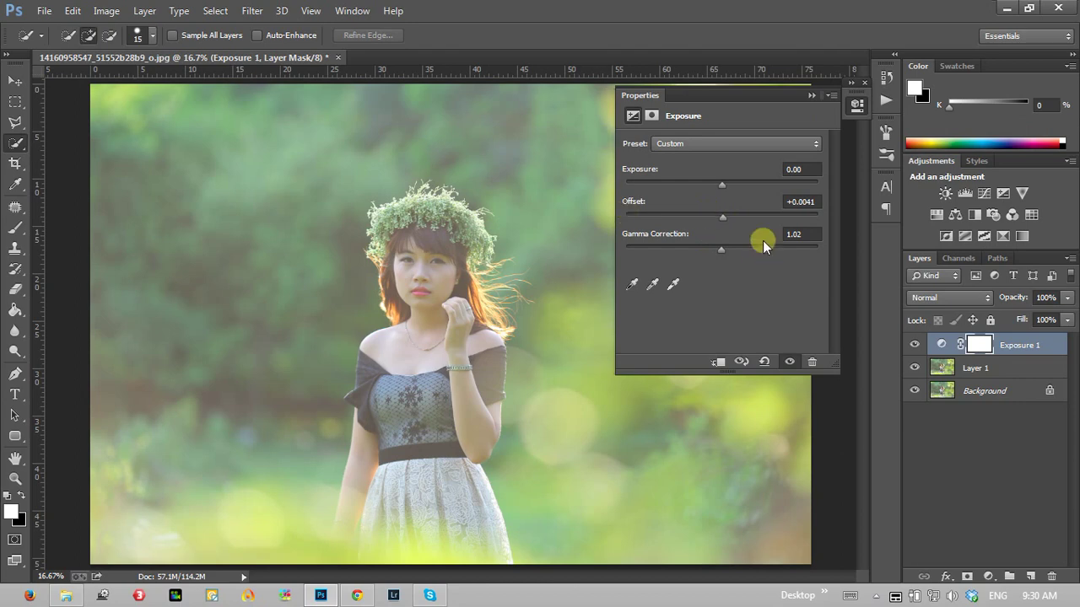
pyautogui.moveTo(716, 219); pyautogui.dragTo(708, 221)
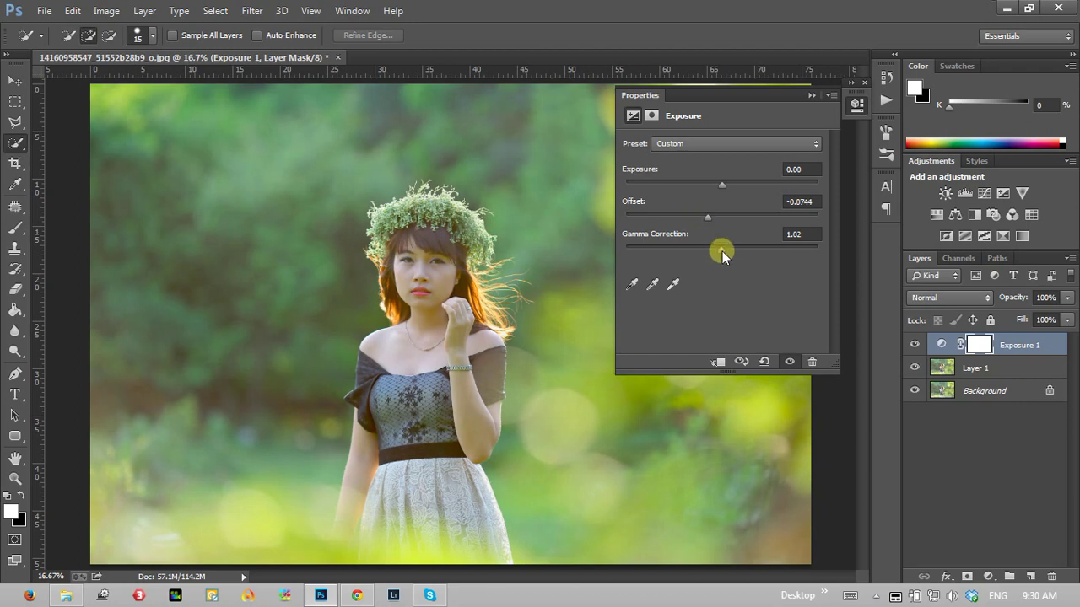
pyautogui.moveTo(722, 251); pyautogui.dragTo(739, 249)
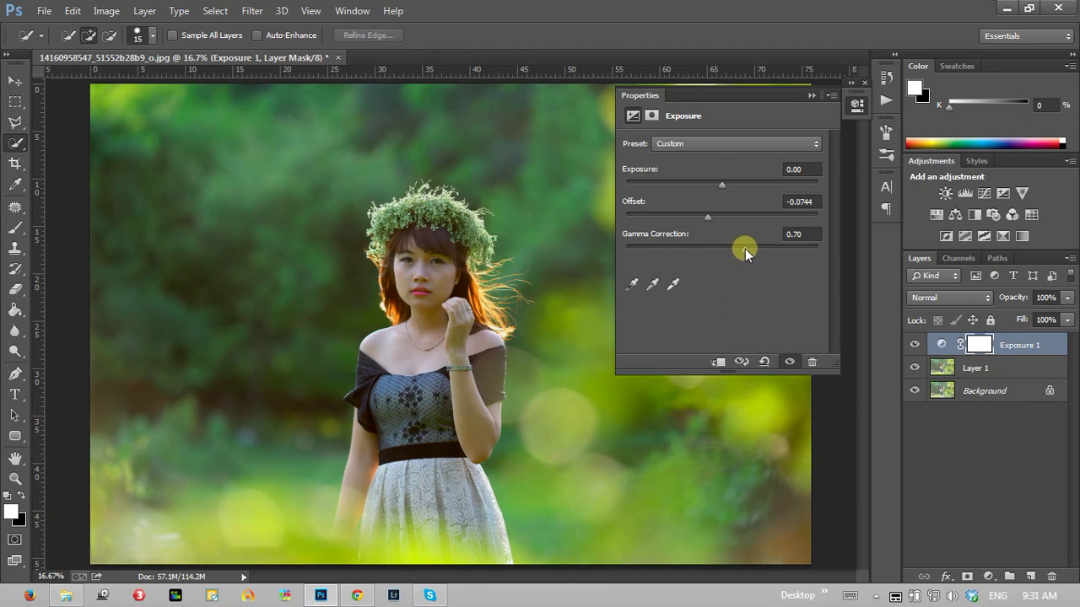
pyautogui.moveTo(743, 249)
pyautogui.mouseDown()
pyautogui.moveTo(758, 251)
pyautogui.moveTo(749, 252)
pyautogui.mouseUp()
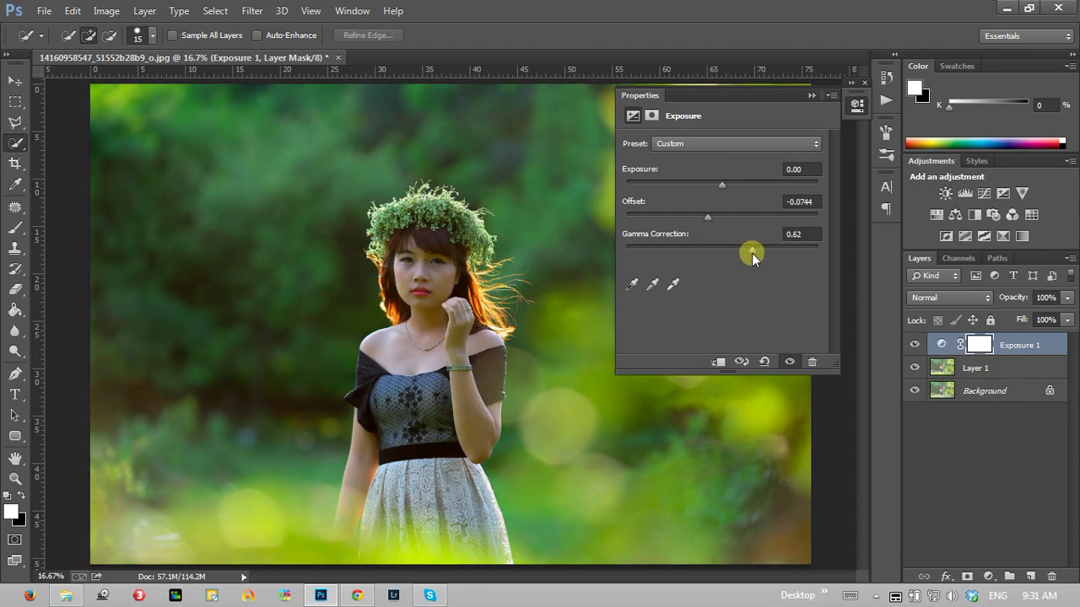
pyautogui.click(810, 96)
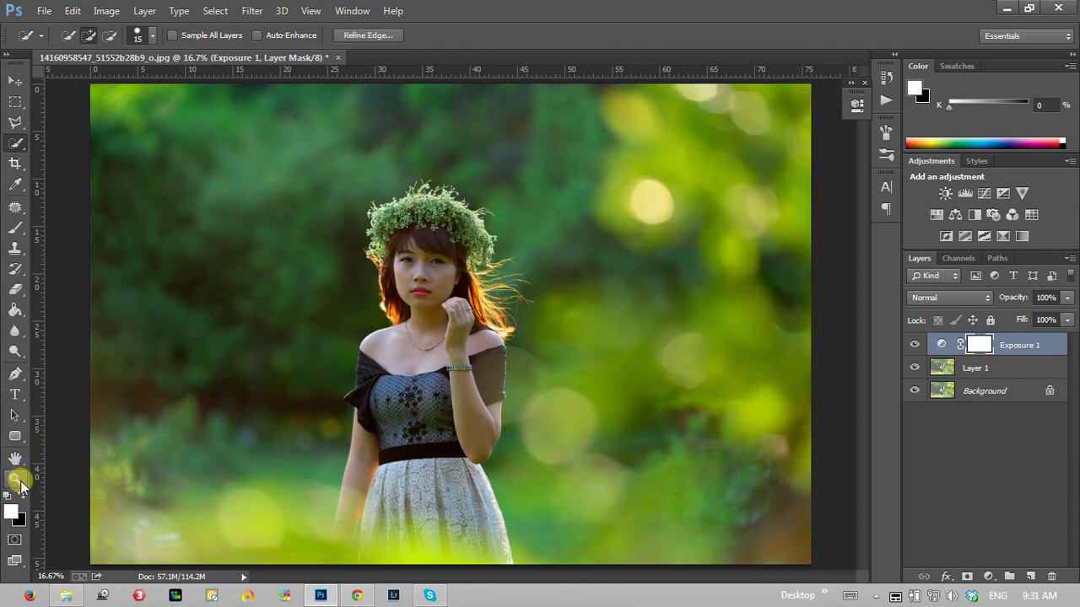
# - Zoom on the face, fit the photo on screen, and reopen Exposure 1's properties
pyautogui.click(15, 480)
pyautogui.click(403, 287)
pyautogui.click(397, 284)
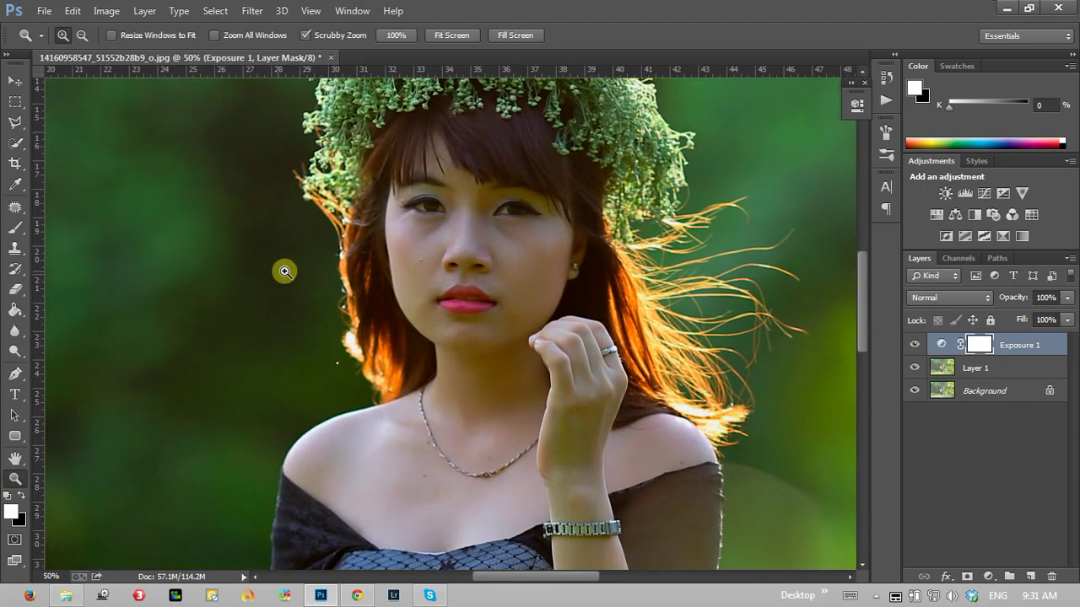
pyautogui.click(16, 101)
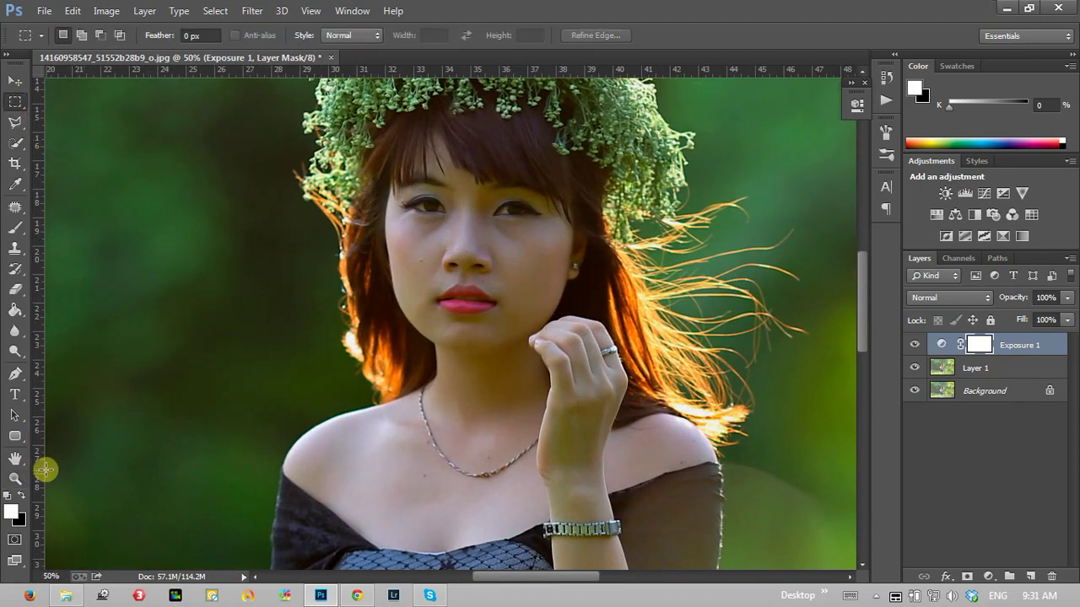
pyautogui.click(15, 479)
pyautogui.rightClick(217, 327)
pyautogui.click(253, 326)
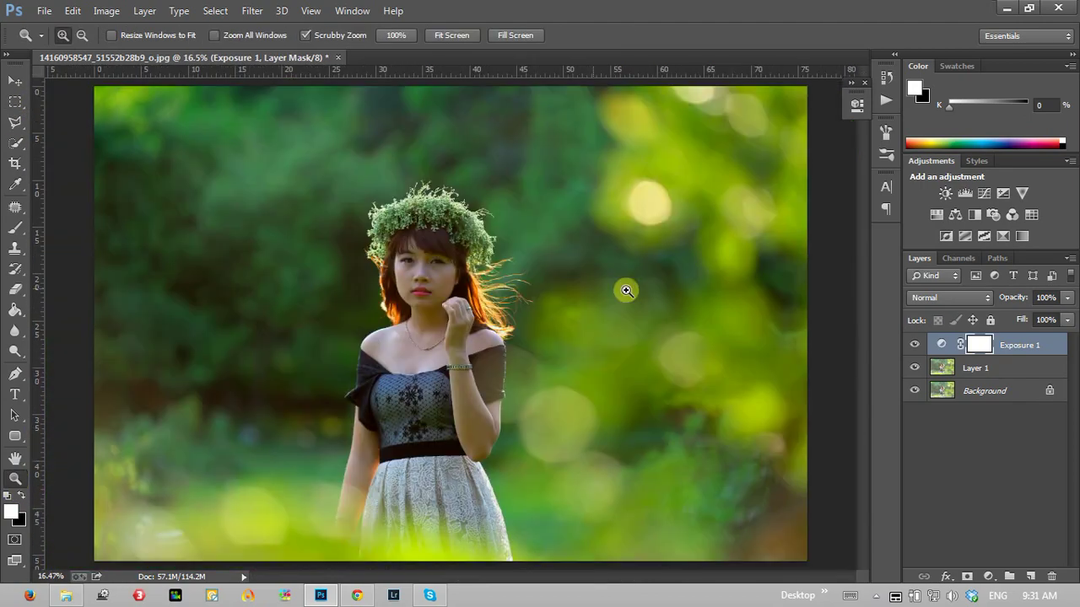
pyautogui.doubleClick(940, 344)
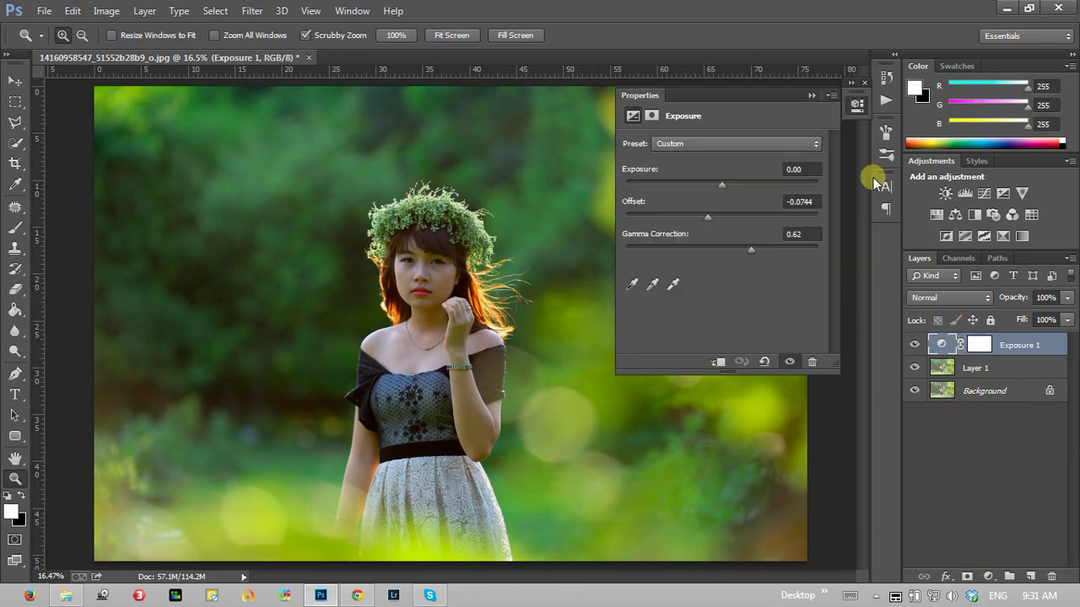
# - Raise Exposure 1 to +0.28, keeping Offset -0.0744 and Gamma Correction 0.62
pyautogui.click(811, 95)
pyautogui.doubleClick(940, 344)
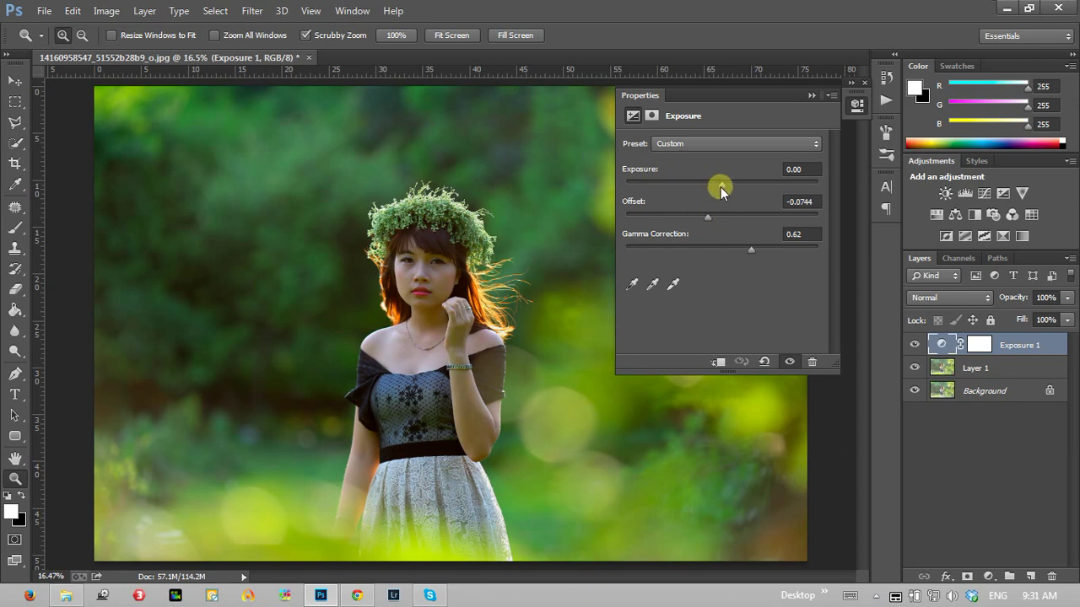
pyautogui.moveTo(721, 183); pyautogui.dragTo(725, 188)
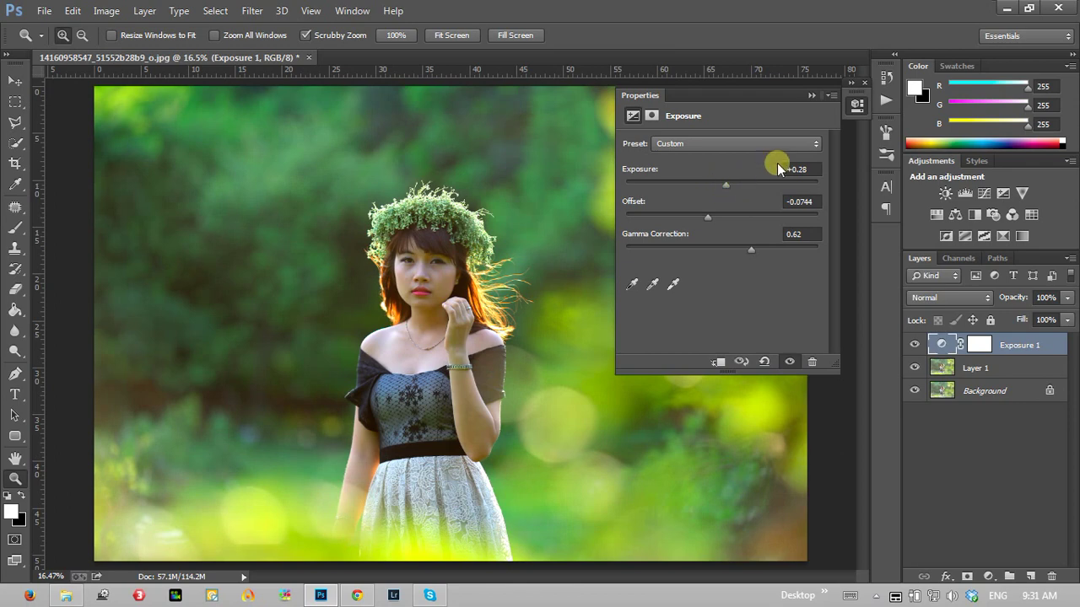
pyautogui.click(811, 95)
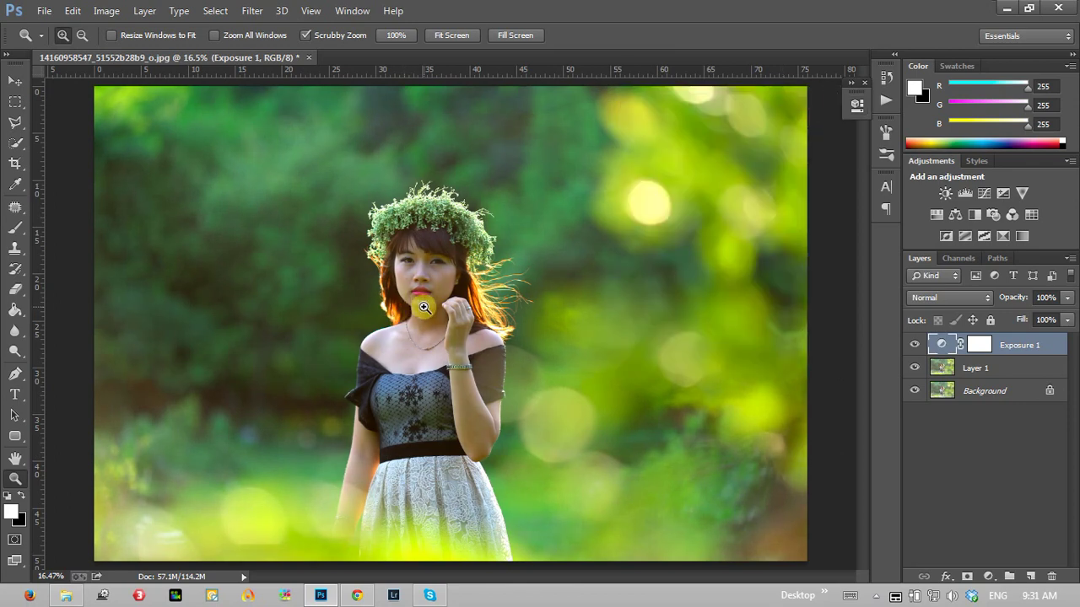
# - Compare the graded photo with the original by toggling the Background-only view
pyautogui.keyDown('alt'); pyautogui.click(430, 302); pyautogui.keyUp('alt')
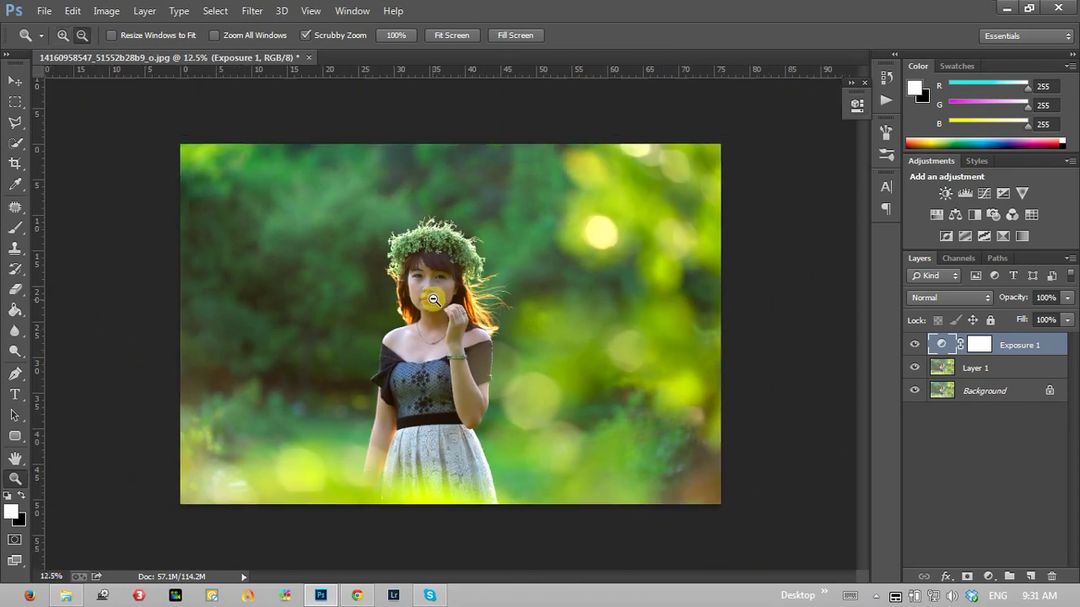
pyautogui.click(915, 391)
pyautogui.keyDown('alt'); pyautogui.click(916, 390); pyautogui.keyUp('alt')
pyautogui.keyDown('alt'); pyautogui.click(916, 391); pyautogui.keyUp('alt')
pyautogui.keyDown('alt'); pyautogui.click(916, 391); pyautogui.keyUp('alt')
pyautogui.keyDown('alt'); pyautogui.click(916, 393); pyautogui.keyUp('alt')
pyautogui.keyDown('alt'); pyautogui.click(916, 393); pyautogui.keyUp('alt')
pyautogui.keyDown('alt'); pyautogui.click(916, 393); pyautogui.keyUp('alt')
pyautogui.keyDown('alt'); pyautogui.click(916, 393); pyautogui.keyUp('alt')
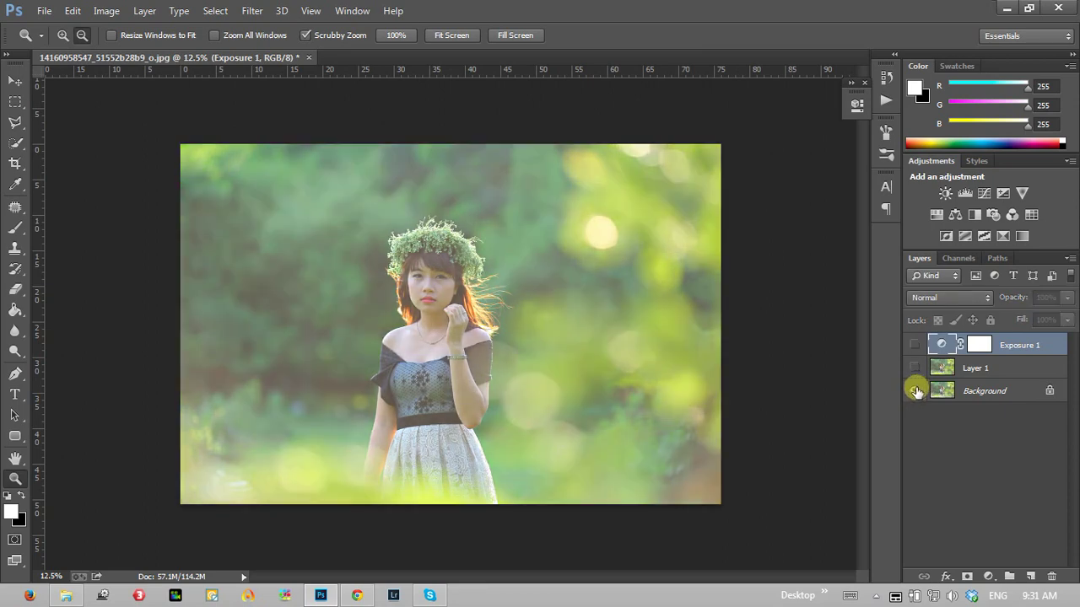
pyautogui.keyDown('alt'); pyautogui.click(916, 393); pyautogui.keyUp('alt')
pyautogui.click(407, 294)
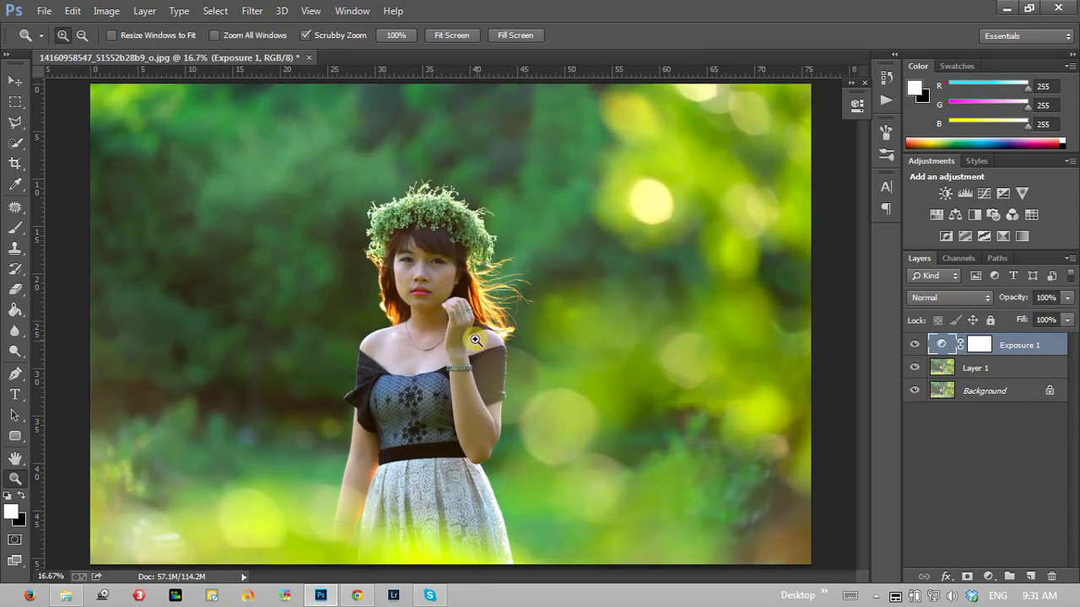
pyautogui.click(989, 577)
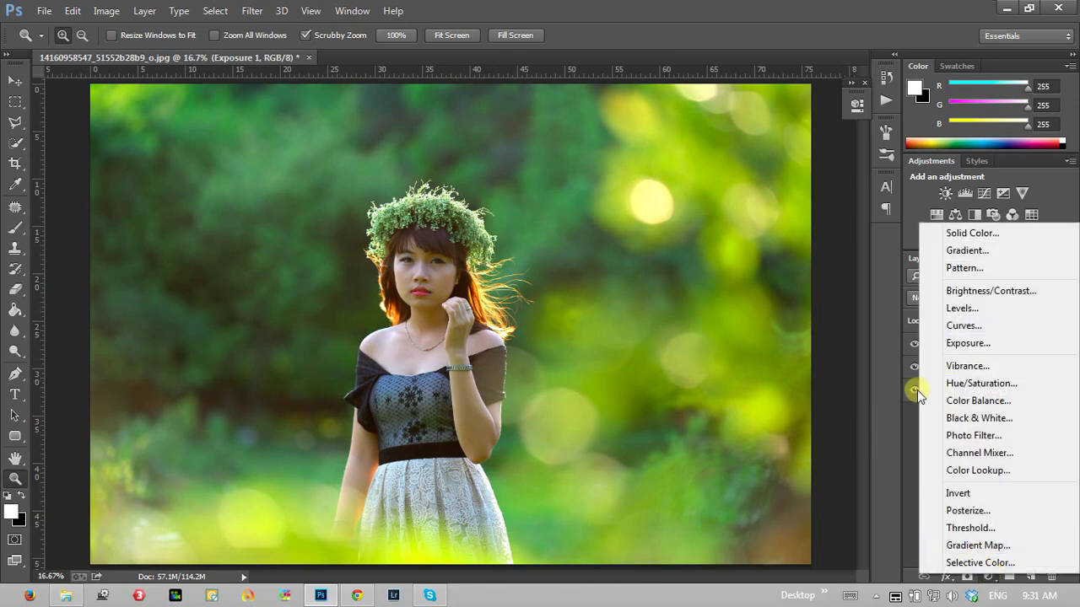
# - Add a Curves layer raising the black point and lifting the midtones
pyautogui.click(962, 325)
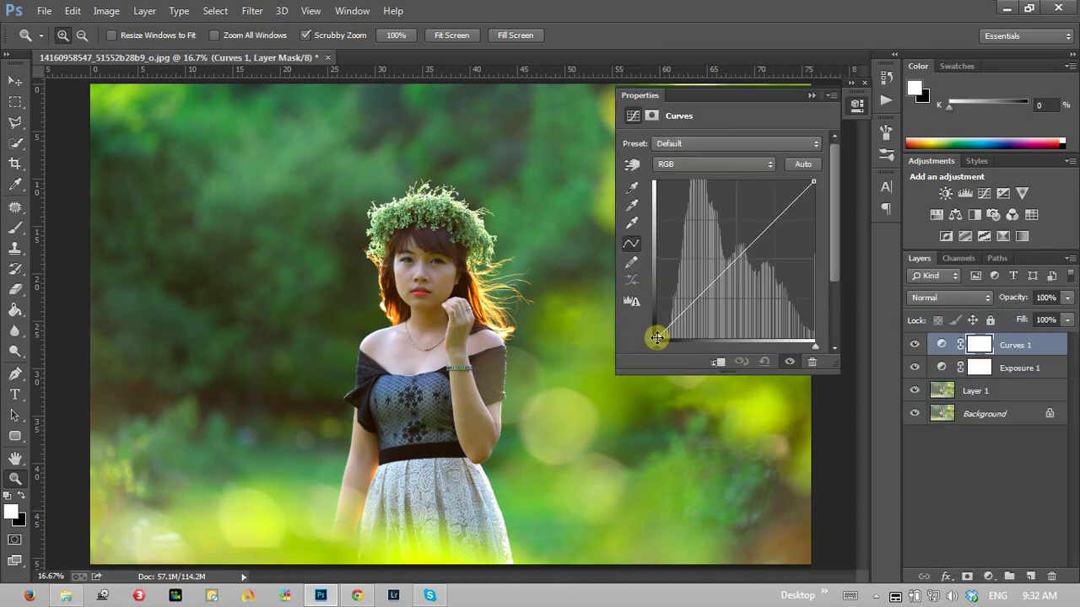
pyautogui.moveTo(656, 338); pyautogui.dragTo(682, 311)
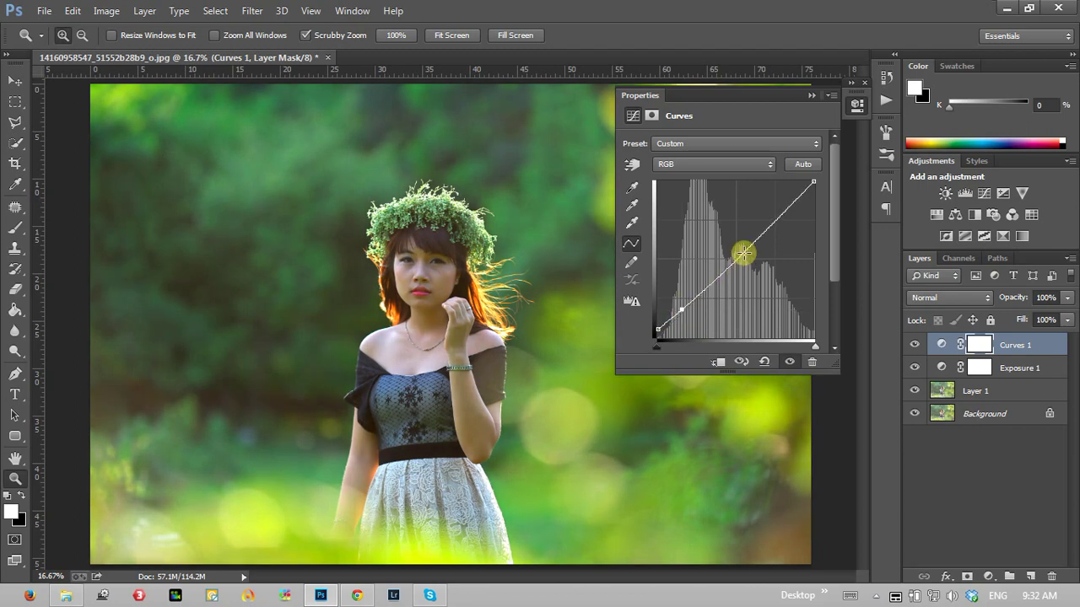
pyautogui.moveTo(768, 228); pyautogui.dragTo(759, 223)
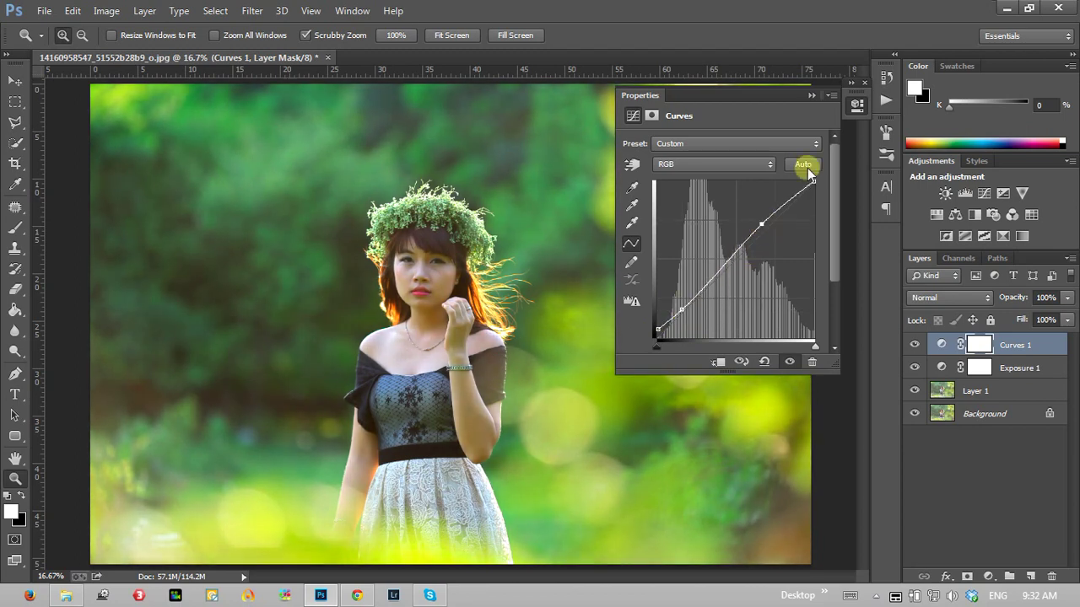
pyautogui.click(811, 96)
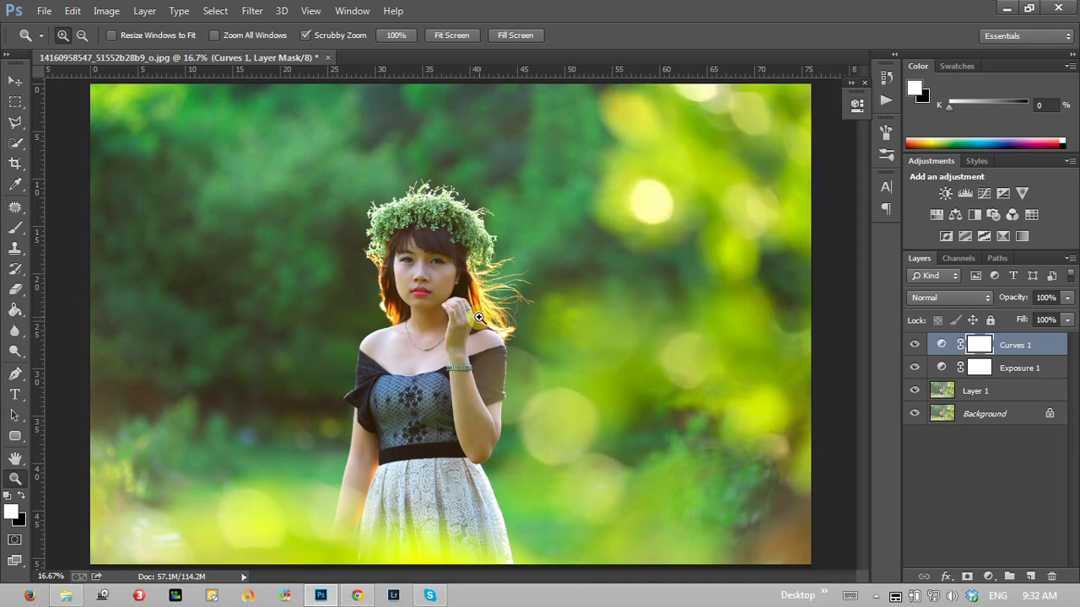
pyautogui.keyDown('alt'); pyautogui.click(452, 325); pyautogui.keyUp('alt')
pyautogui.click(402, 310)
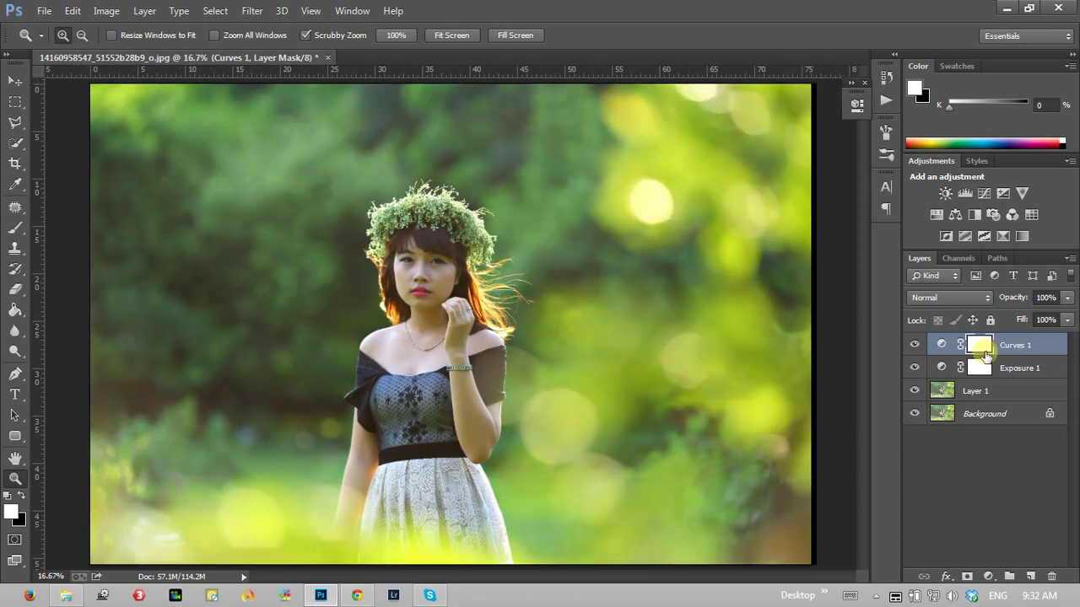
# - Toggle Curves 1 to compare, then nudge its black point slightly right
pyautogui.click(913, 345)
pyautogui.click(914, 344)
pyautogui.click(913, 344)
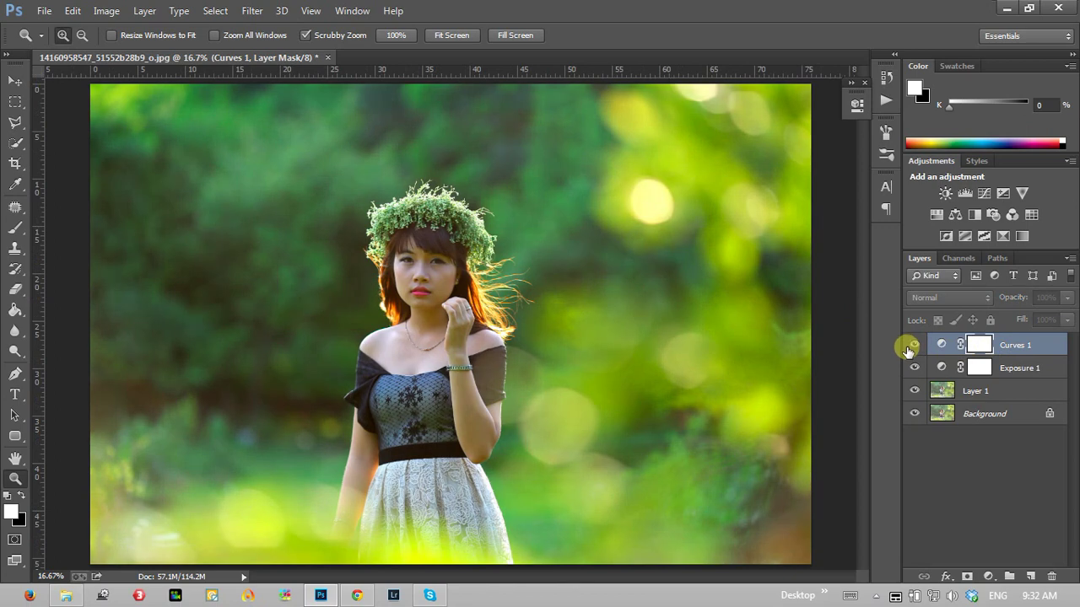
pyautogui.click(913, 344)
pyautogui.doubleClick(941, 345)
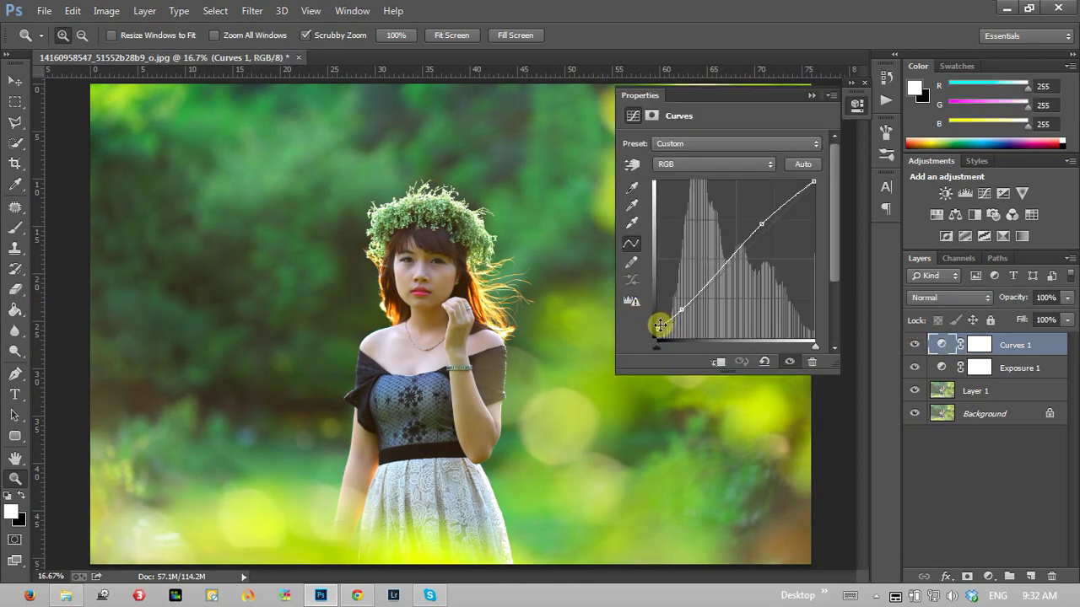
pyautogui.moveTo(652, 334); pyautogui.dragTo(657, 333)
pyautogui.click(806, 98)
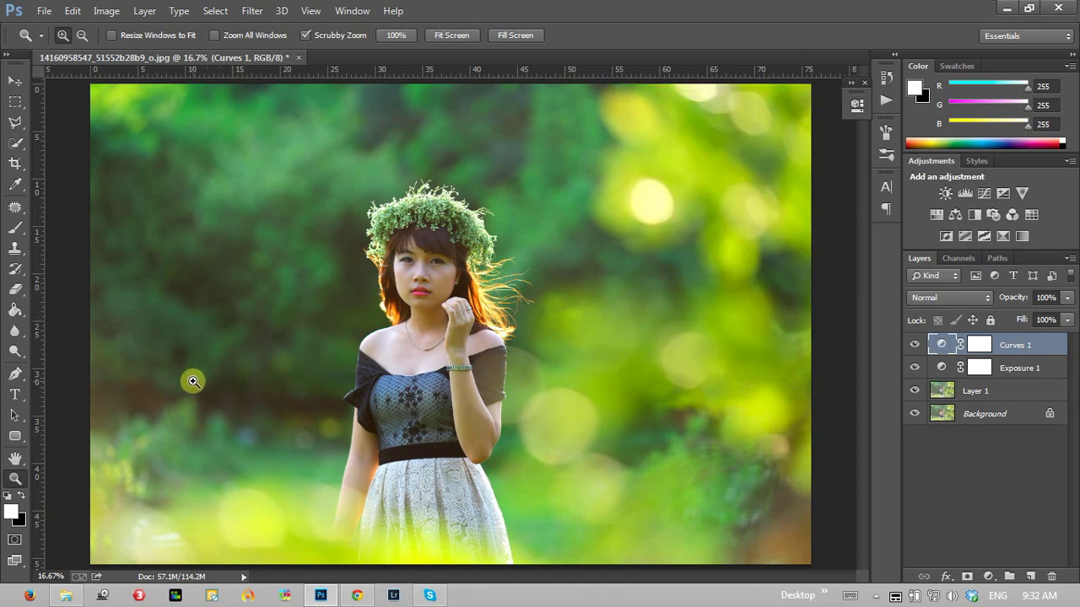
pyautogui.click(194, 379)
# - Compare the photo with and without Curves 1, and fit it on screen
pyautogui.click(157, 375)
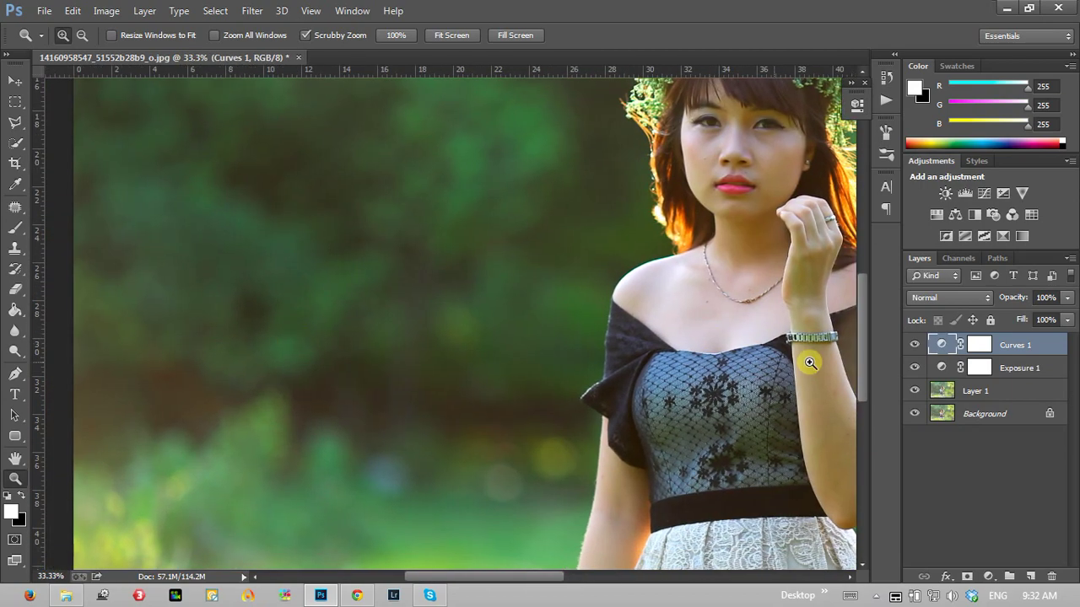
pyautogui.click(915, 345)
pyautogui.click(915, 345)
pyautogui.click(915, 345)
pyautogui.click(915, 345)
pyautogui.rightClick(368, 322)
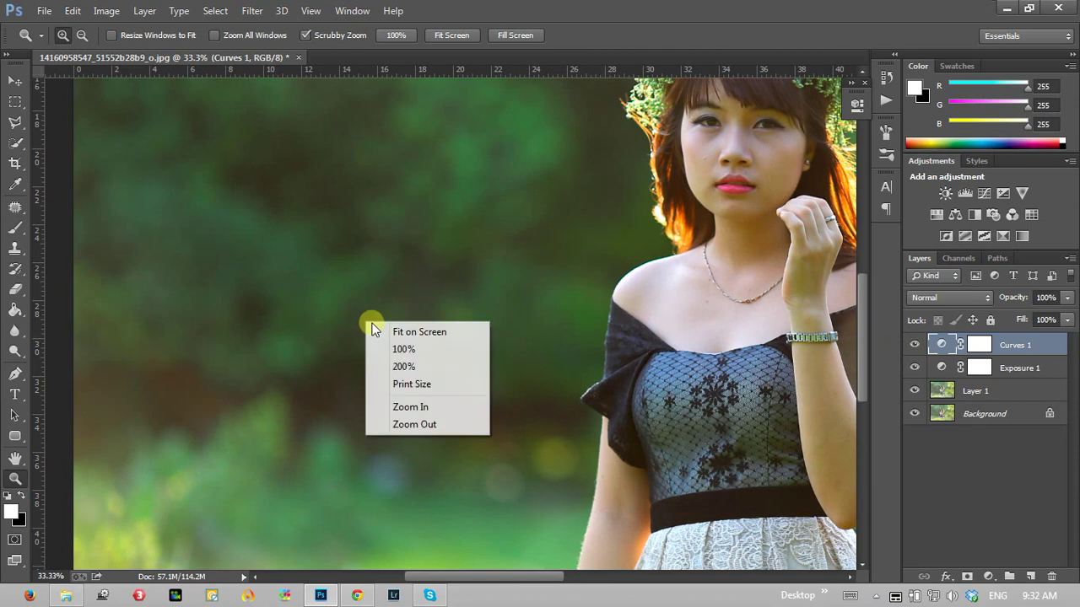
pyautogui.click(384, 335)
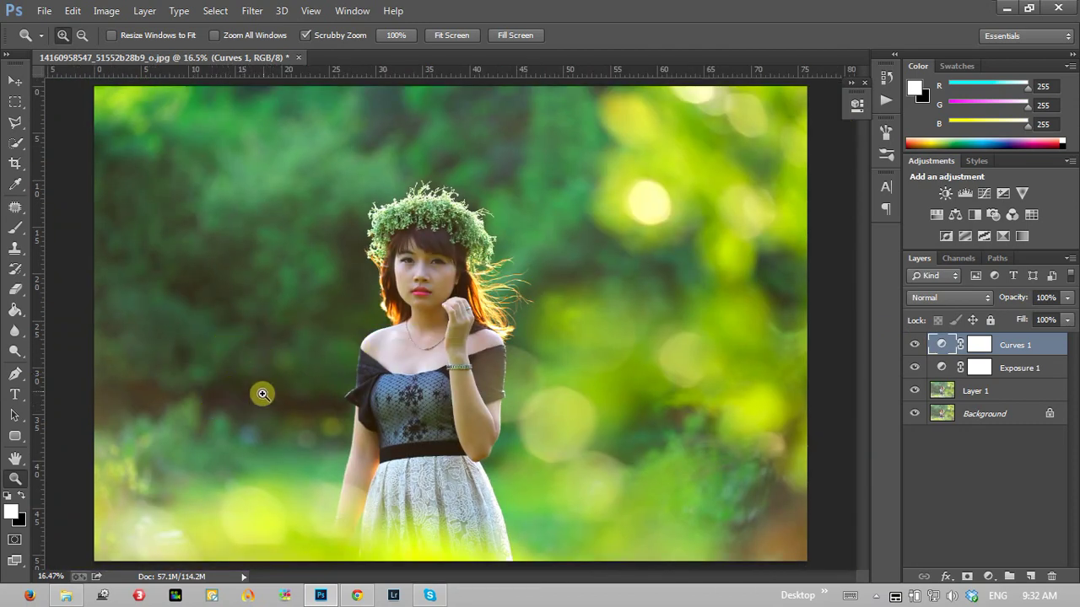
pyautogui.click(914, 345)
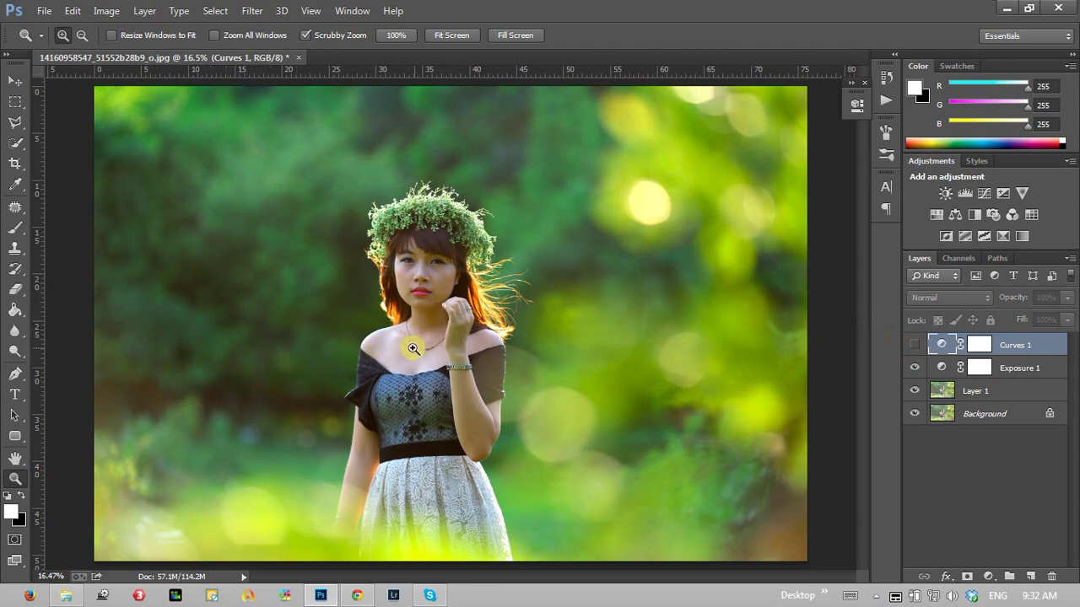
pyautogui.click(915, 345)
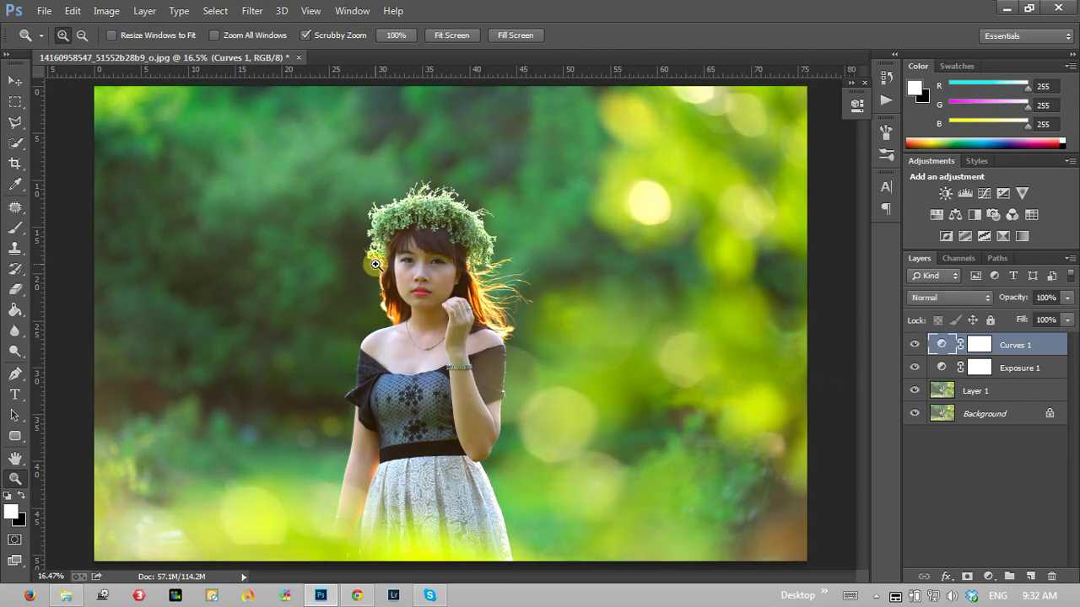
# - Zoom close on the neck and necklace and target the Curves 1 layer mask
pyautogui.moveTo(381, 323); pyautogui.dragTo(386, 324)
pyautogui.keyDown('alt'); pyautogui.click(395, 327); pyautogui.keyUp('alt')
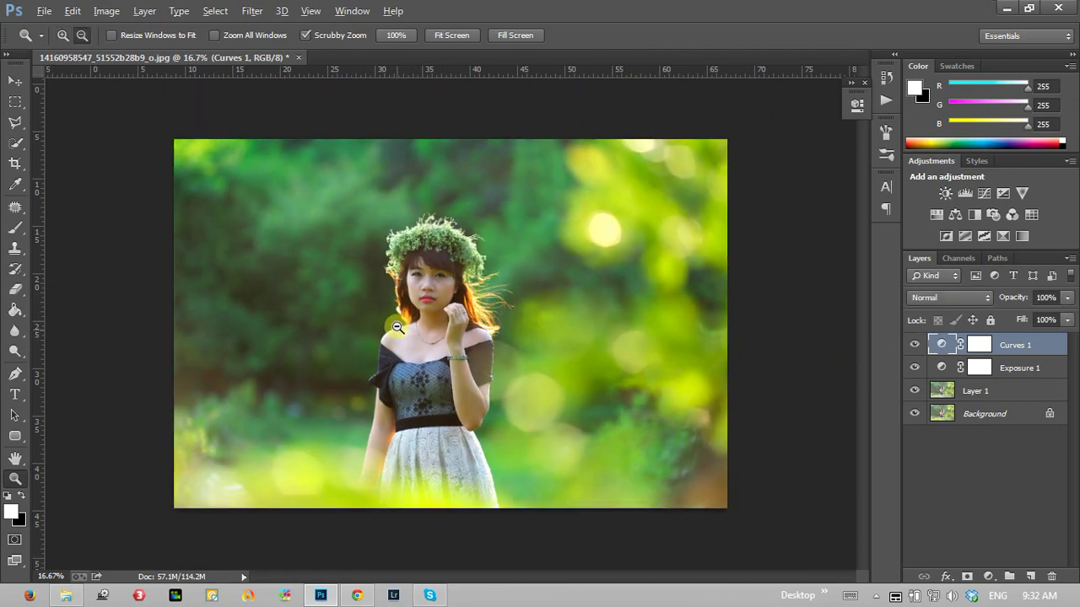
pyautogui.click(400, 342)
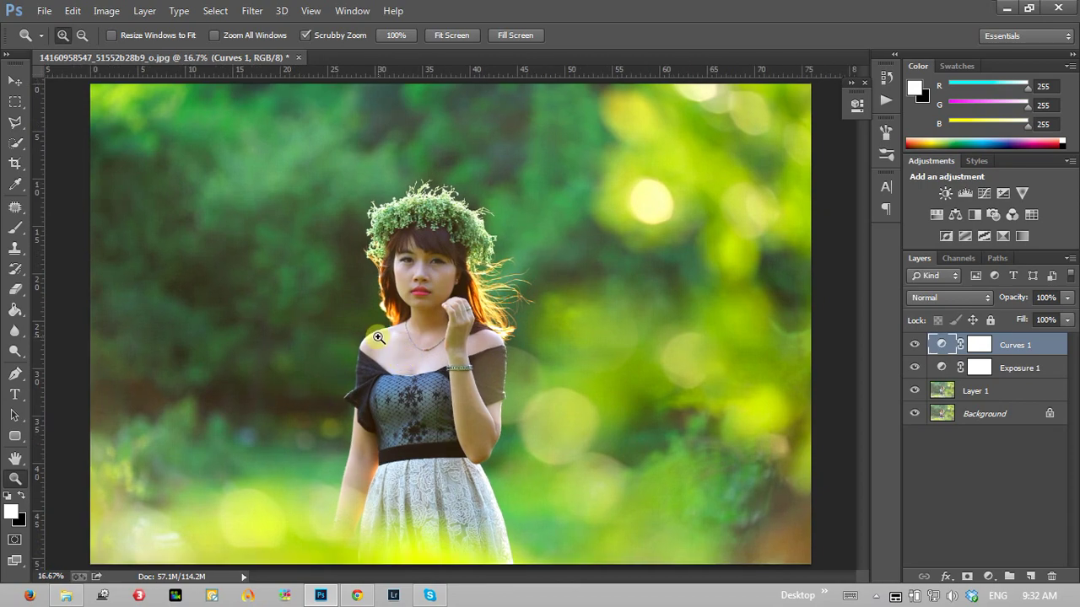
pyautogui.moveTo(399, 323); pyautogui.dragTo(740, 359)
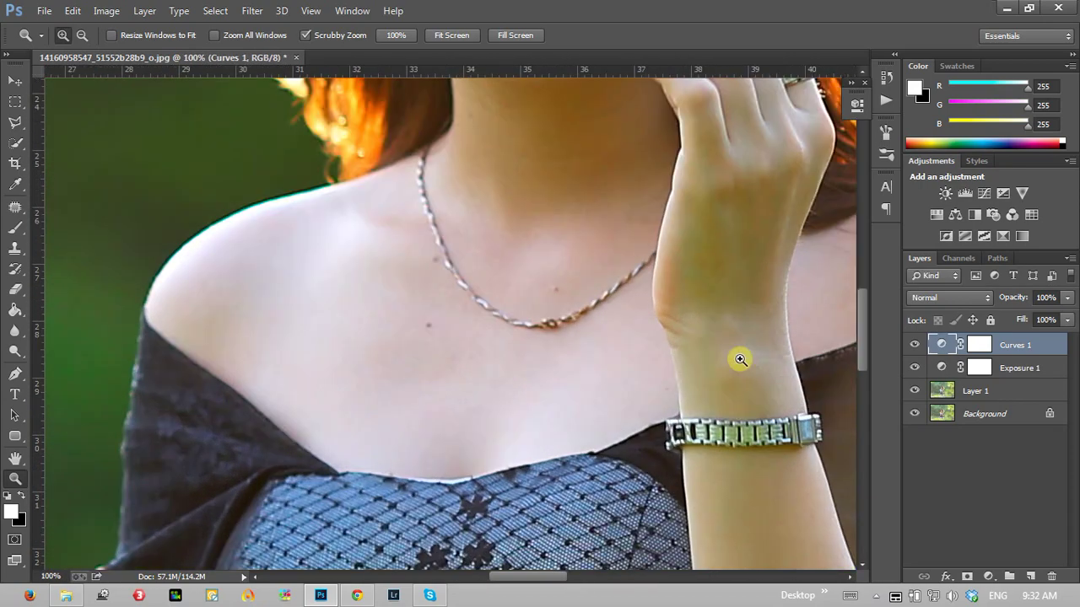
pyautogui.click(1012, 390)
pyautogui.click(978, 344)
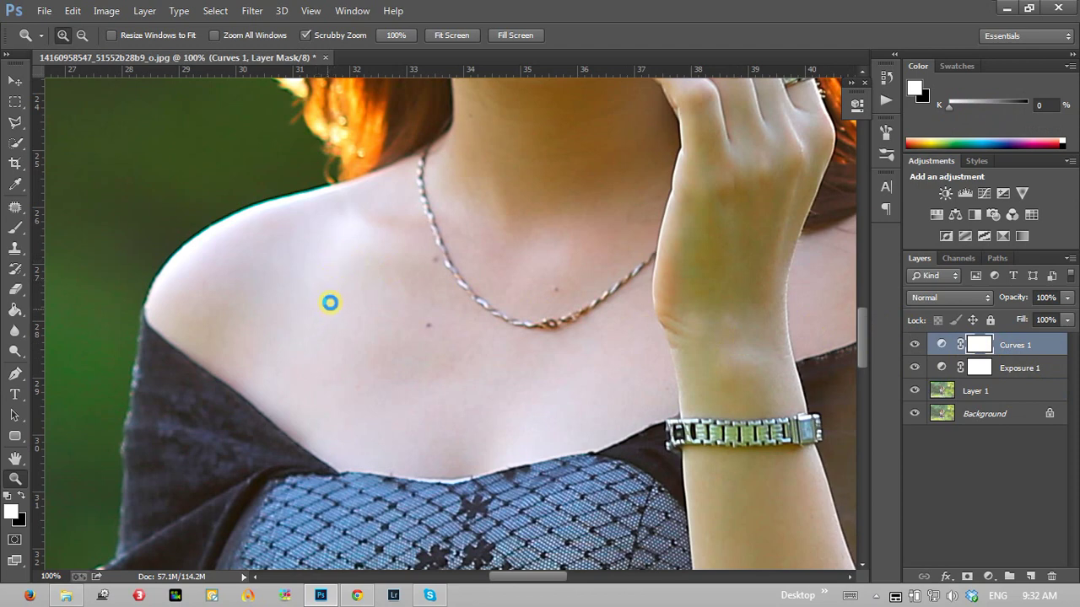
# - On a new Layer 2, heal the dark spot on the chest with the Spot Healing Brush
pyautogui.hotkey('ctrl', 'shift', 'alt', 'n')
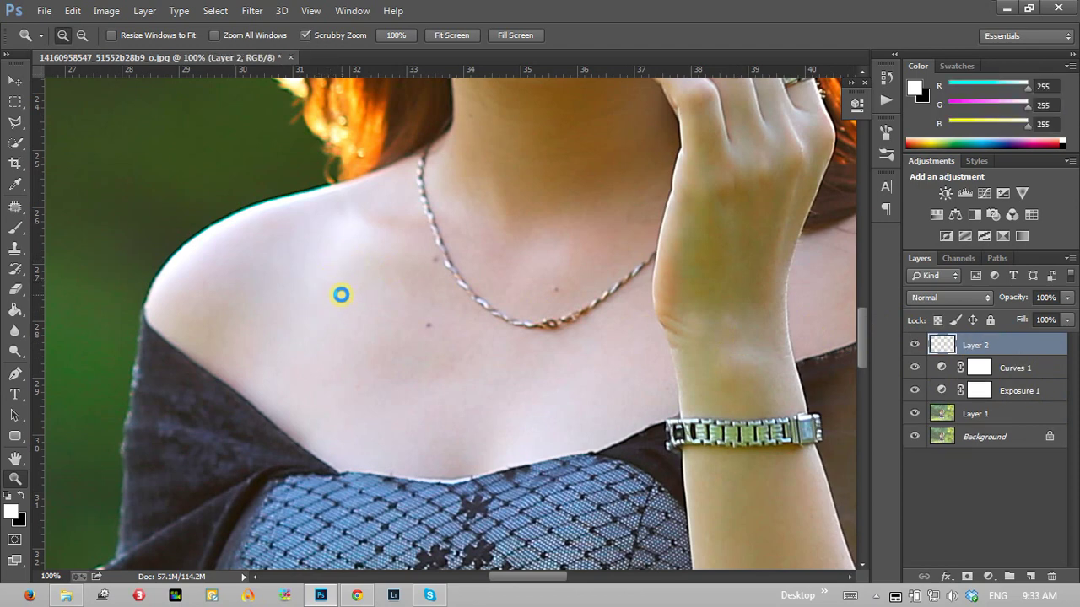
pyautogui.click(15, 209)
pyautogui.click(106, 204)
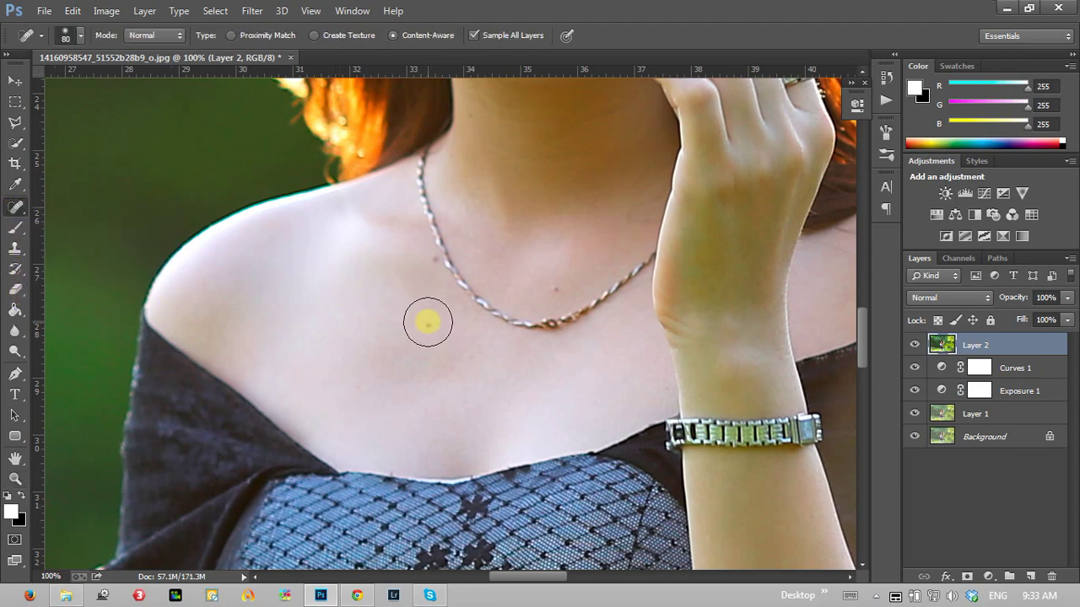
pyautogui.click(428, 327)
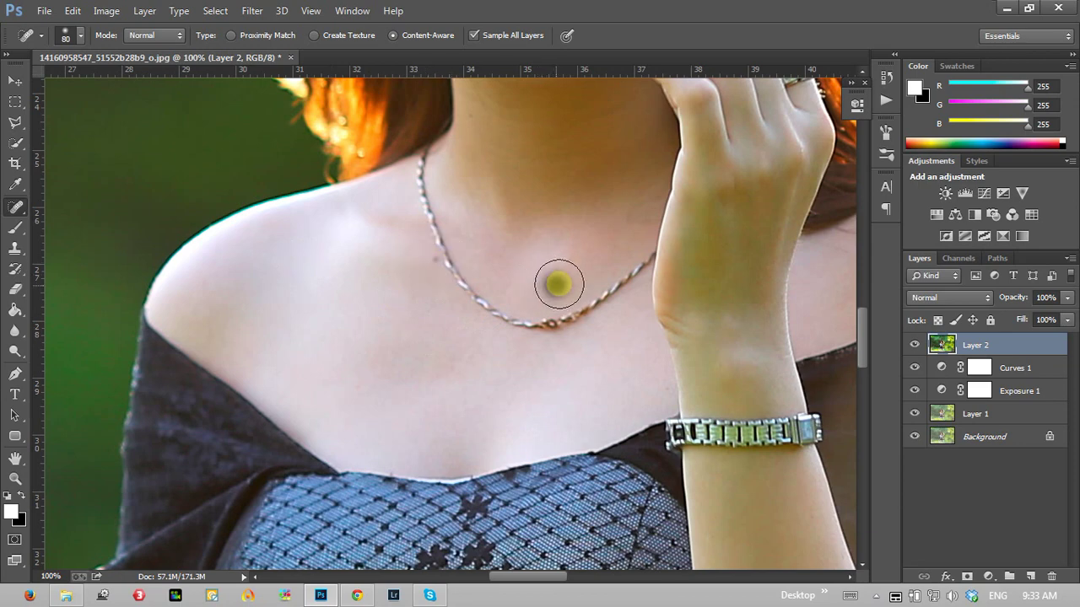
# - Pan to the face, shrink the brush, and open Liquify with Shift+Ctrl+X
pyautogui.moveTo(506, 168); pyautogui.dragTo(480, 482)
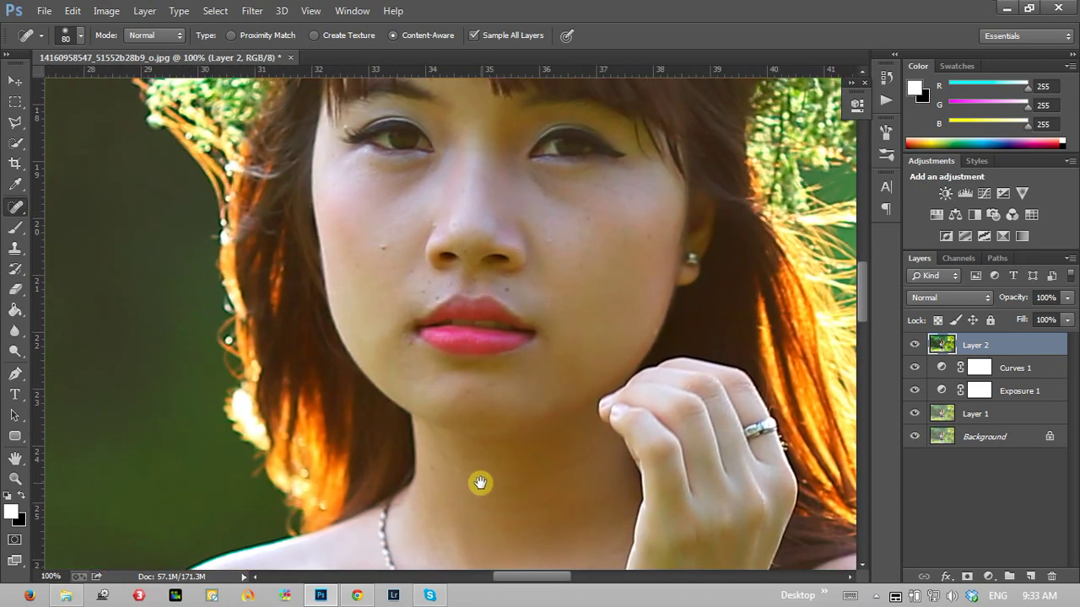
pyautogui.press('[')
pyautogui.press('[')
pyautogui.press('[')
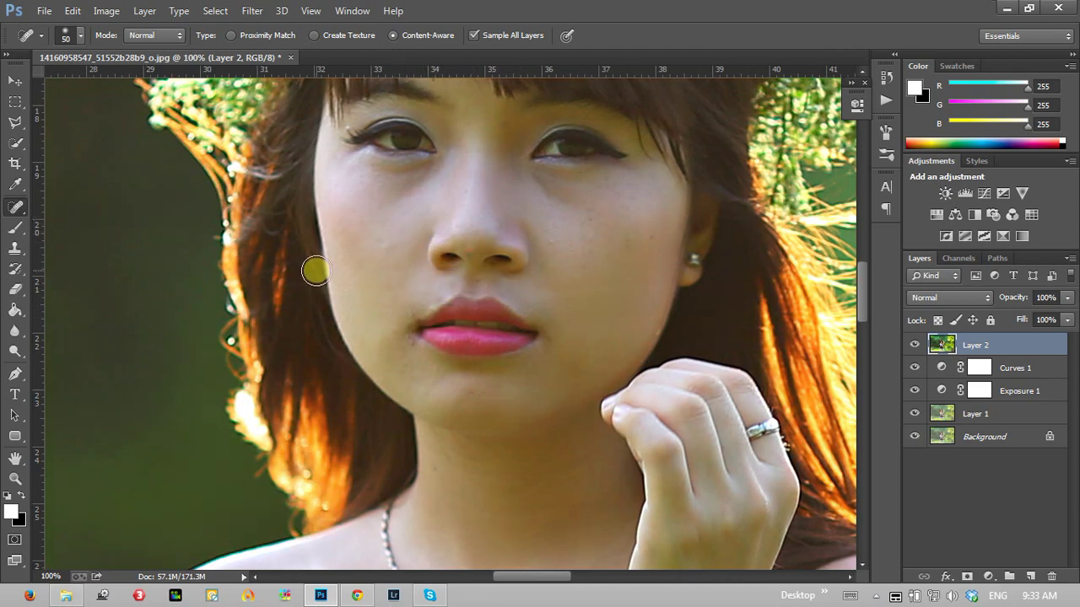
pyautogui.moveTo(349, 372); pyautogui.dragTo(366, 397)
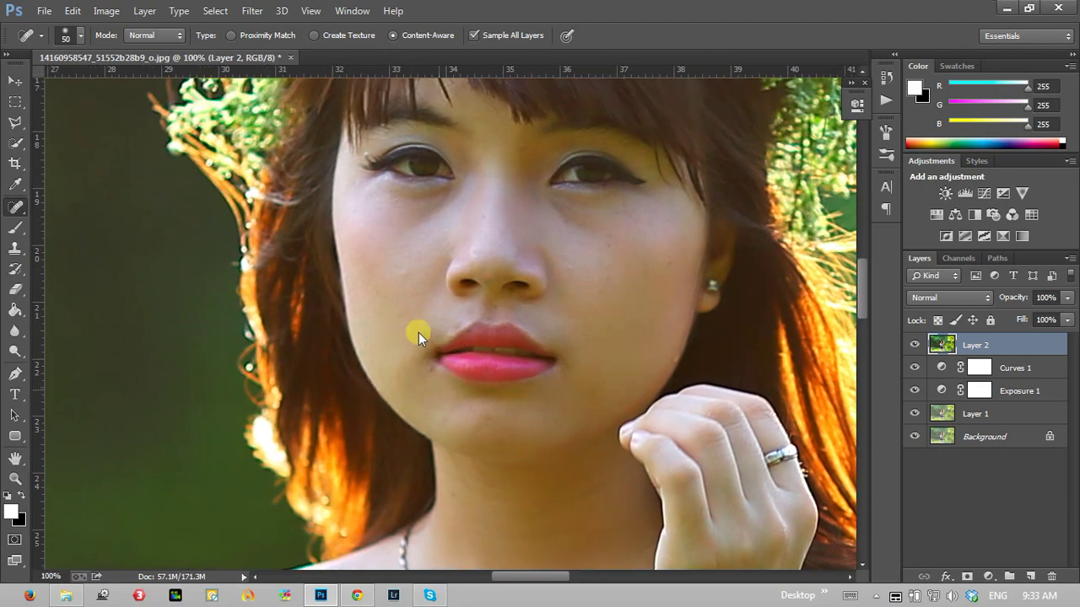
pyautogui.hotkey('shift', 'ctrl', 'x')
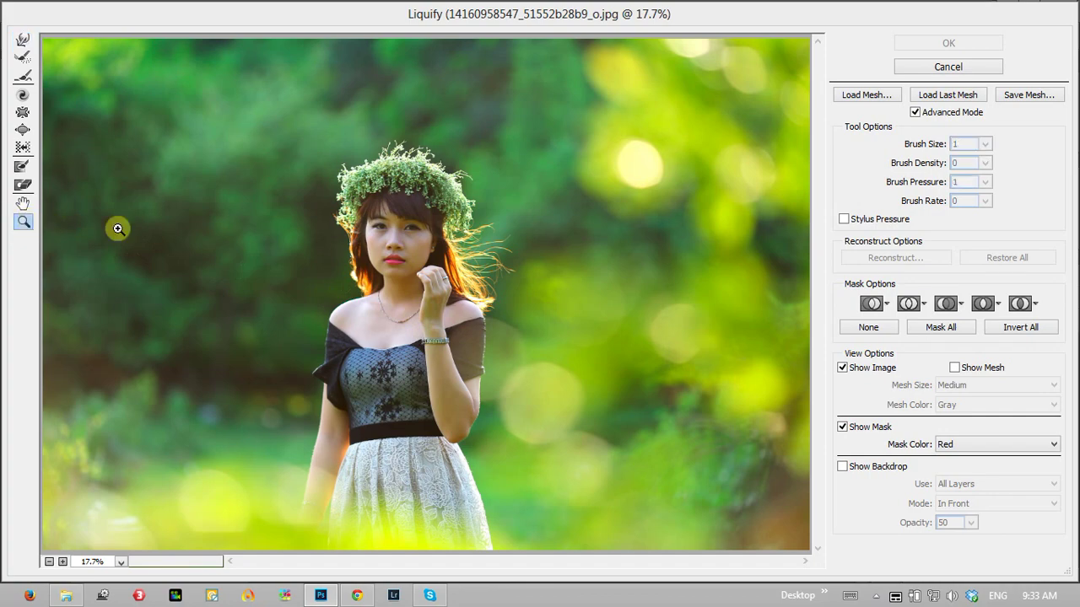
# - Zoom in on the face and push the left cheek and jaw inward with an enlarged Forward Warp brush
pyautogui.click(393, 270)
pyautogui.click(398, 270)
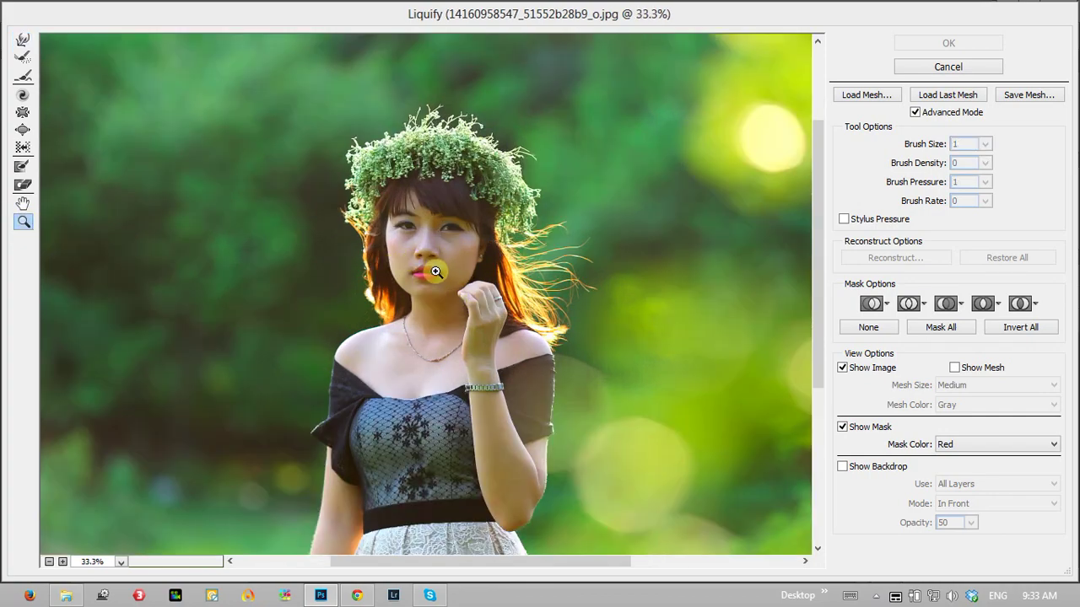
pyautogui.click(436, 271)
pyautogui.click(23, 39)
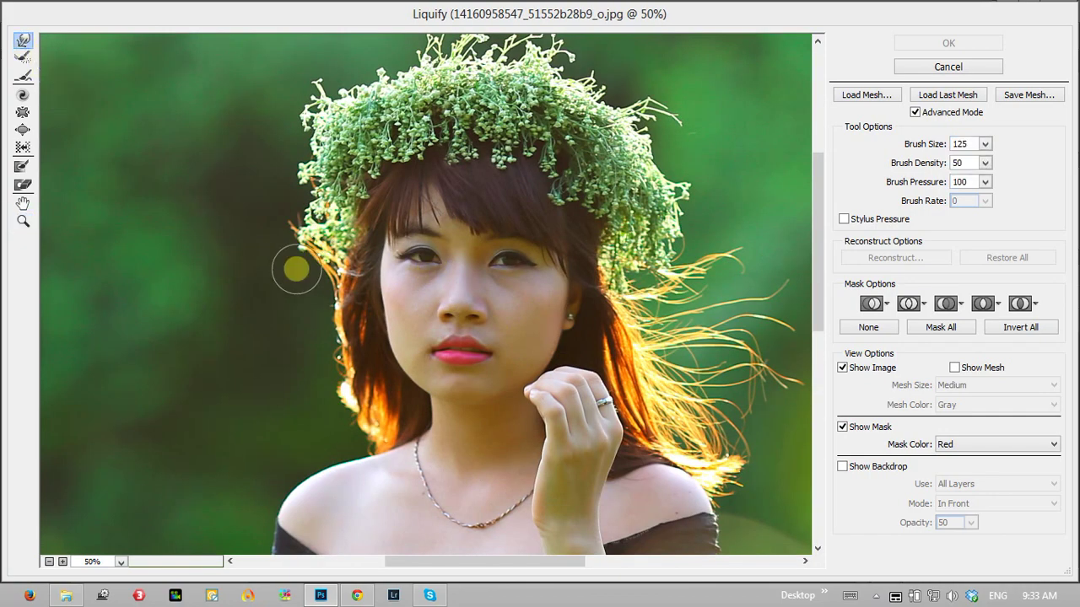
pyautogui.press(']')
pyautogui.press(']')
pyautogui.press(']')
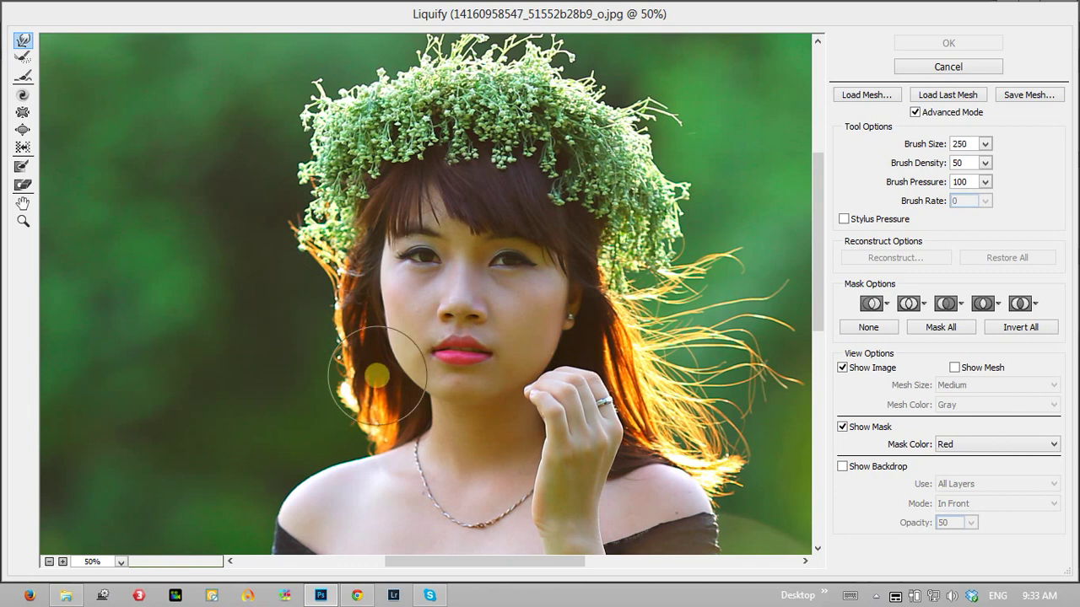
pyautogui.press(']')
pyautogui.press(']')
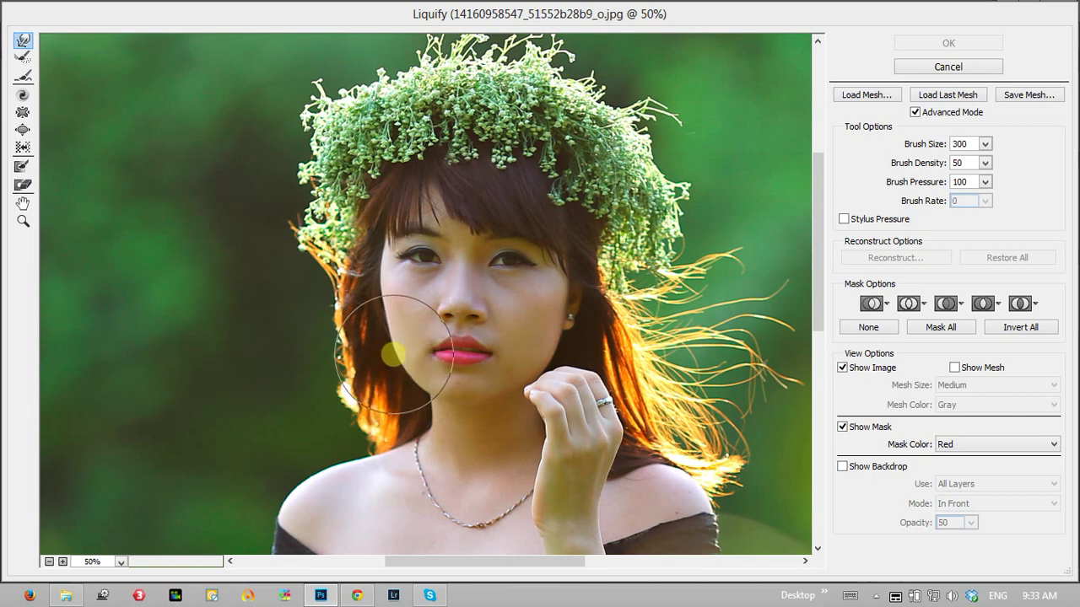
pyautogui.moveTo(393, 355); pyautogui.dragTo(424, 369)
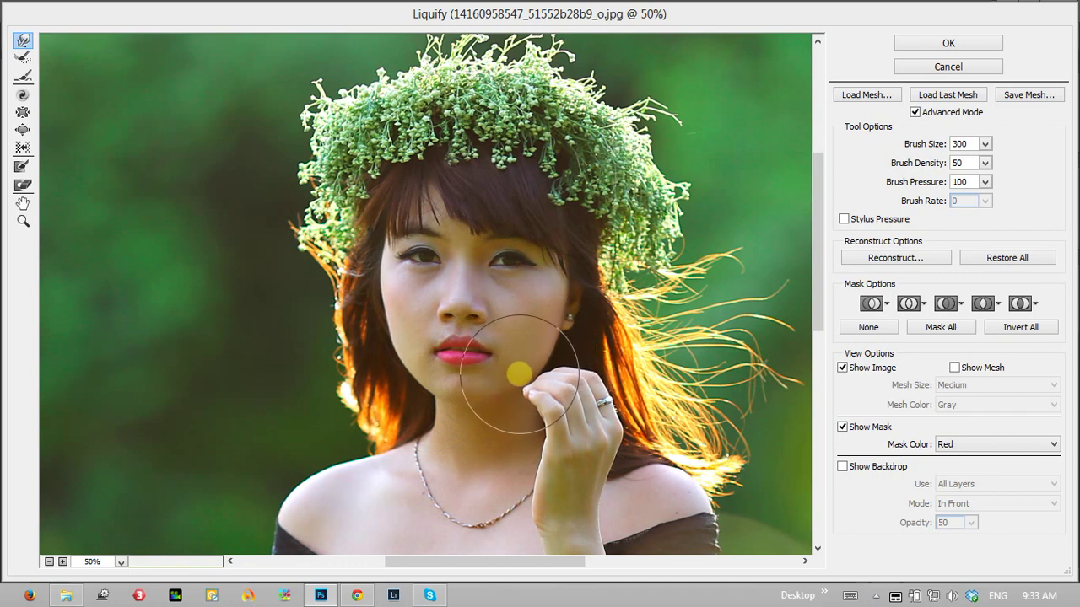
# - Refine the left face outline toward the centre with a resized brush and apply the Liquify warp
pyautogui.press('[')
pyautogui.press('[')
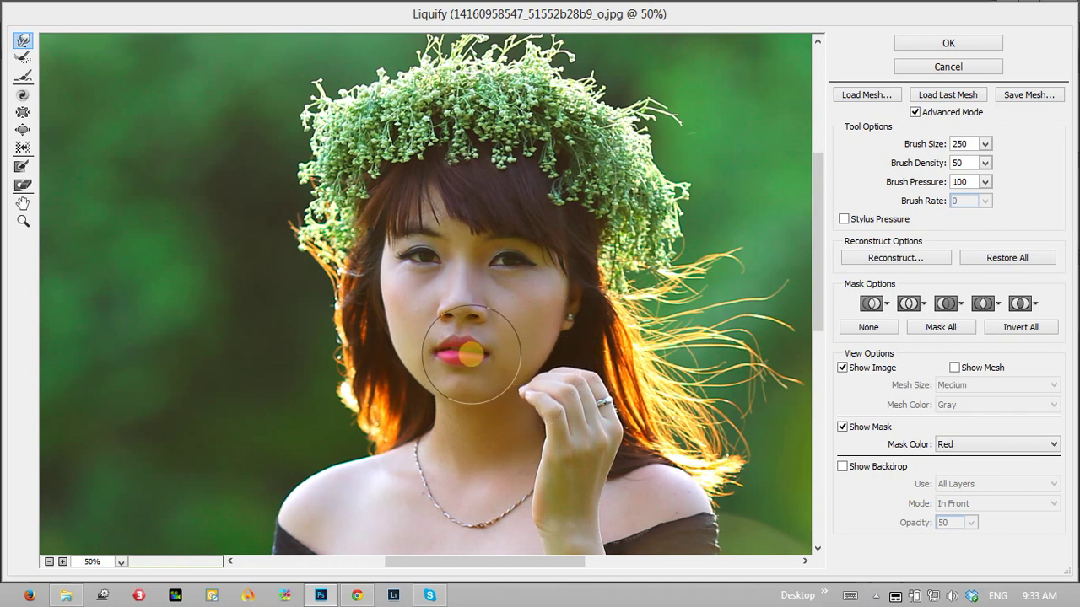
pyautogui.press('[')
pyautogui.press('[')
pyautogui.press('[')
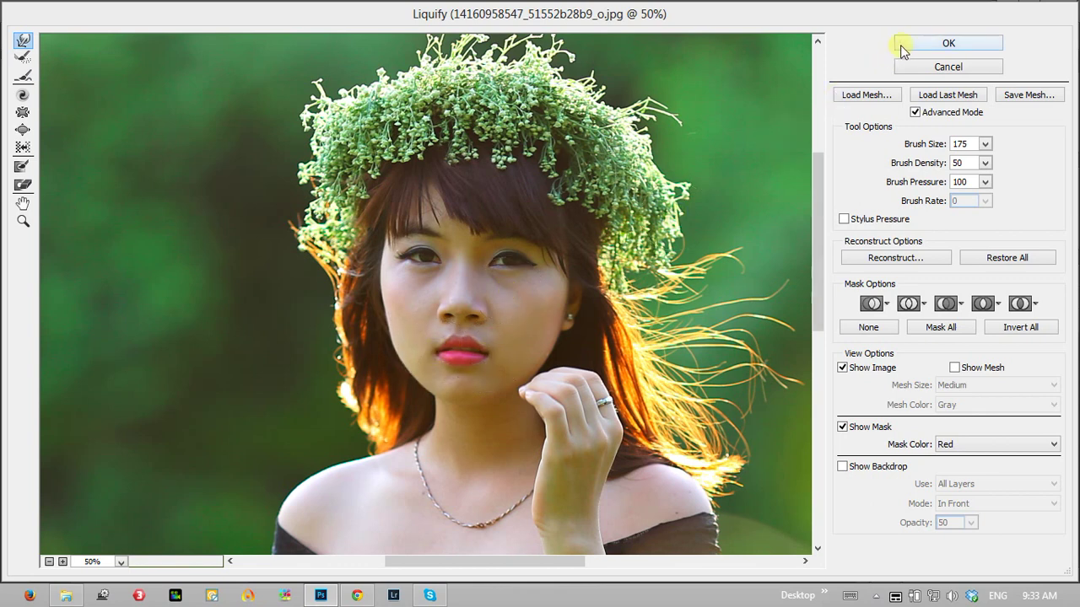
pyautogui.press(']')
pyautogui.press(']')
pyautogui.press(']')
pyautogui.press(']')
pyautogui.press(']')
pyautogui.press(']')
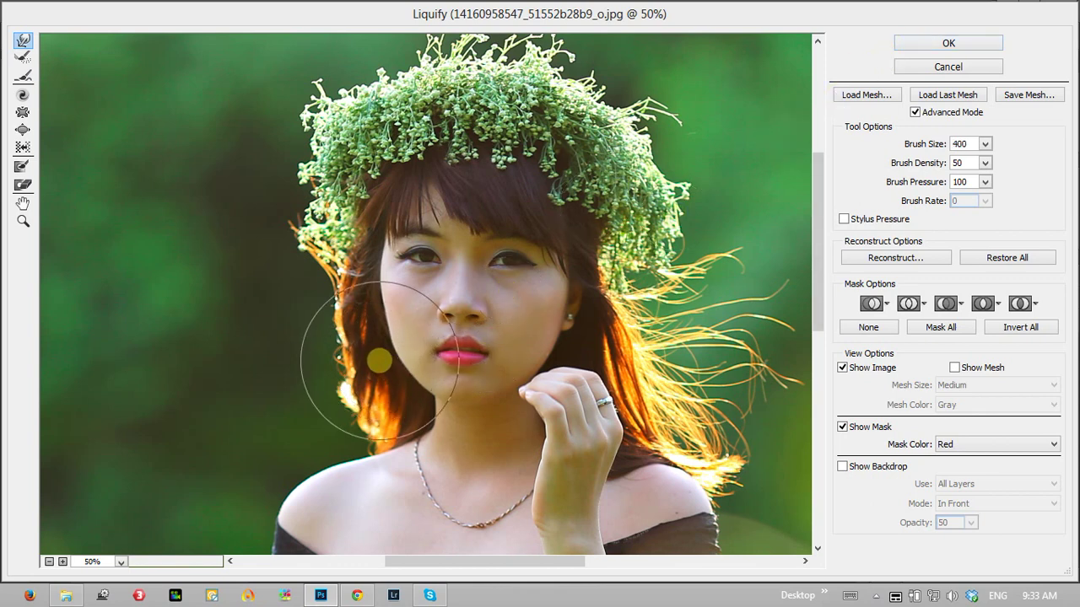
pyautogui.moveTo(380, 361); pyautogui.dragTo(381, 360)
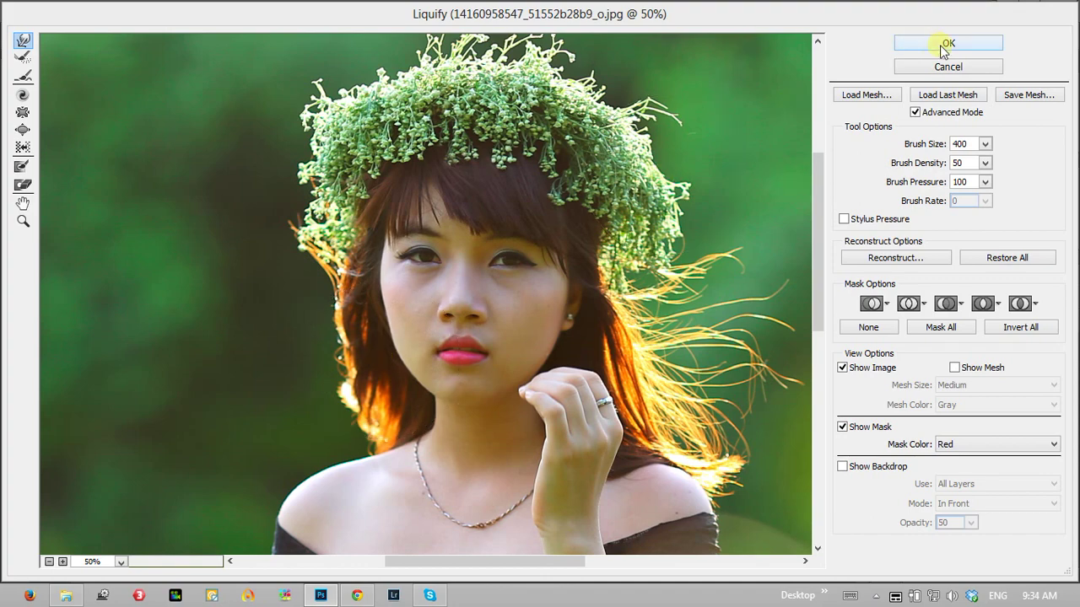
pyautogui.click(911, 42)
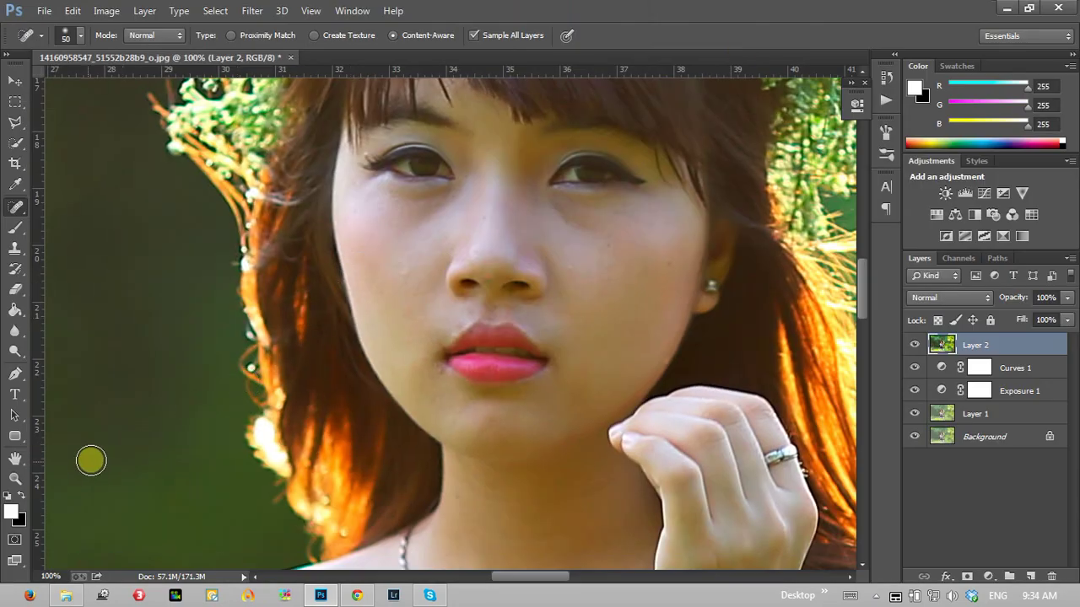
pyautogui.click(15, 479)
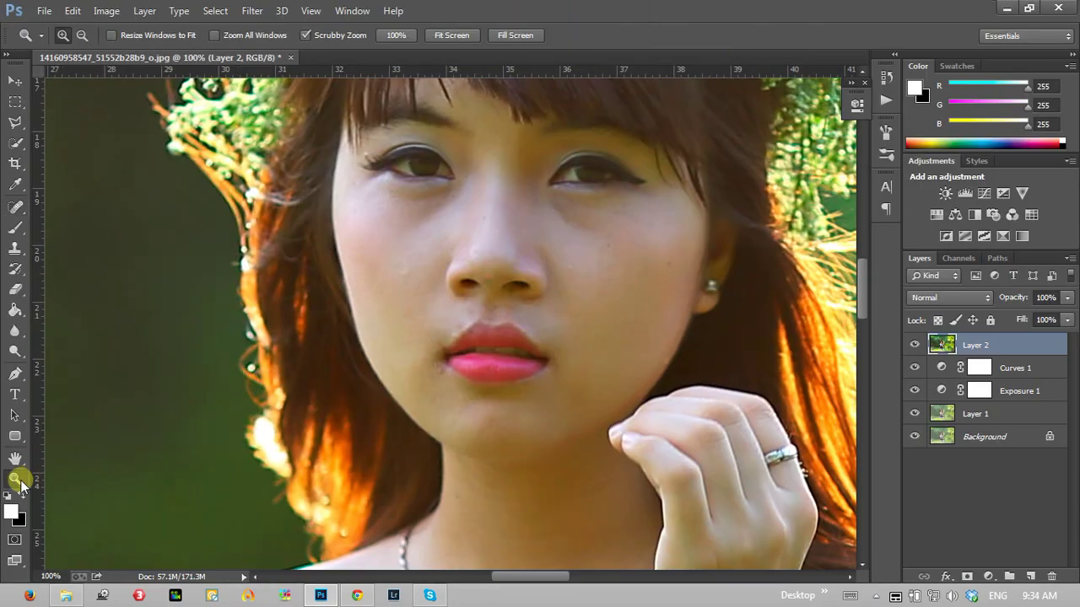
pyautogui.rightClick(392, 326)
pyautogui.click(405, 334)
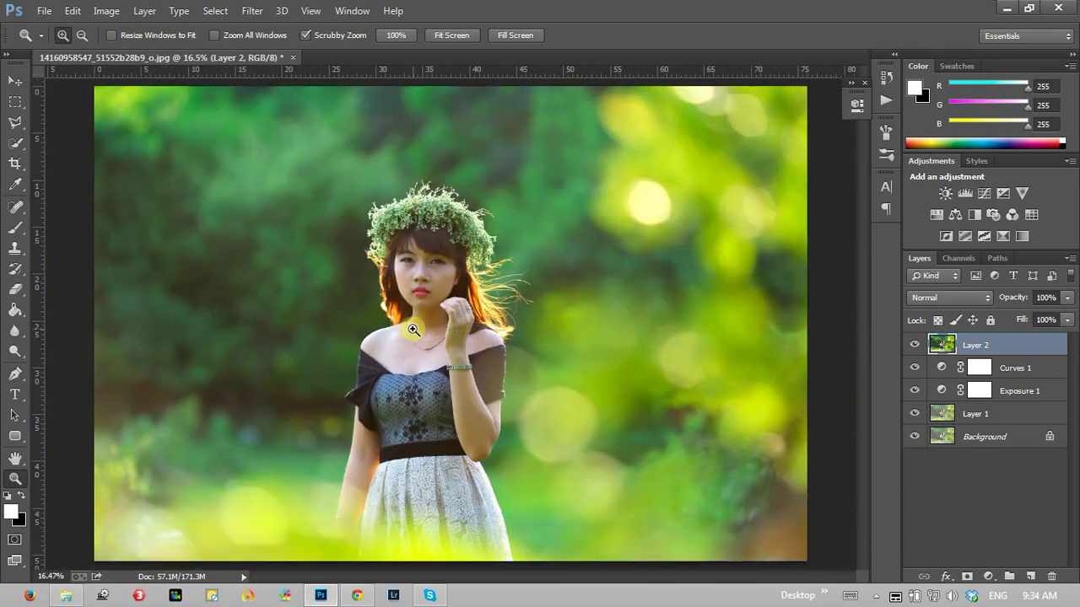
pyautogui.click(915, 348)
pyautogui.click(915, 347)
pyautogui.click(916, 347)
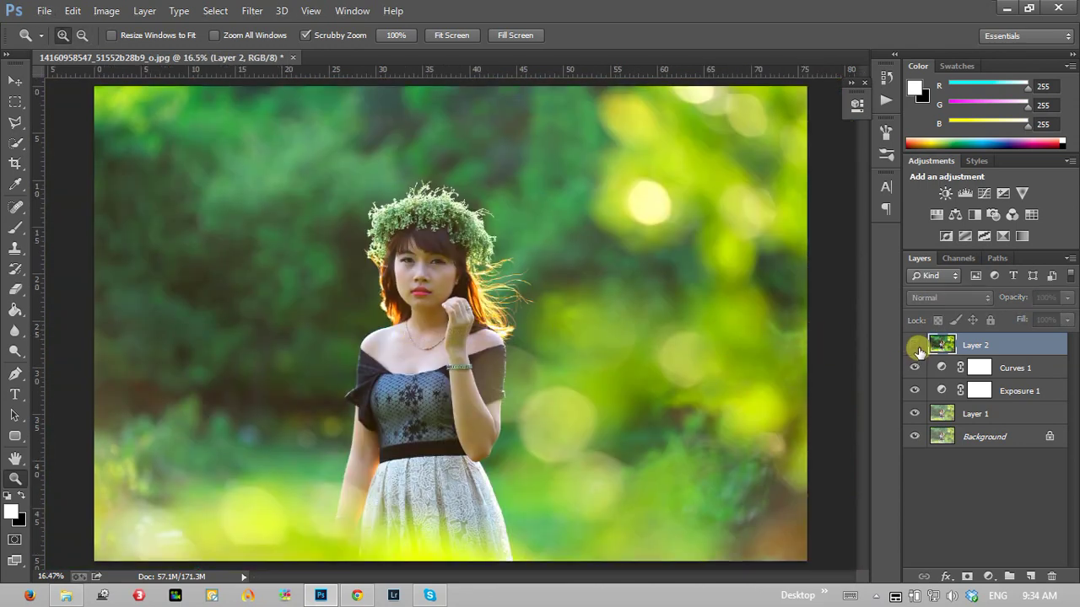
pyautogui.click(918, 348)
pyautogui.click(405, 286)
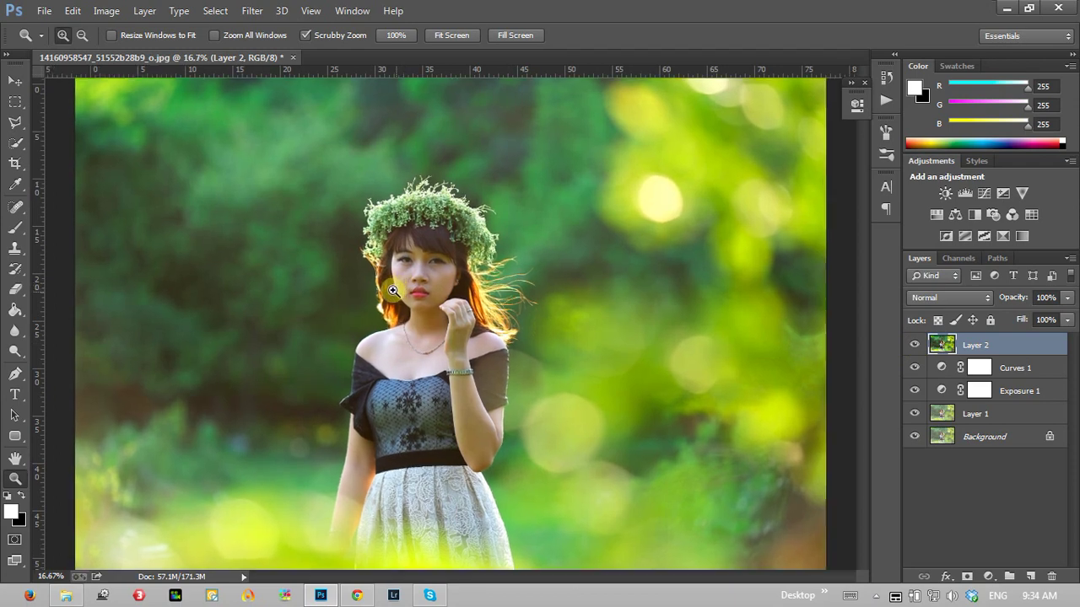
pyautogui.rightClick(391, 295)
pyautogui.click(409, 304)
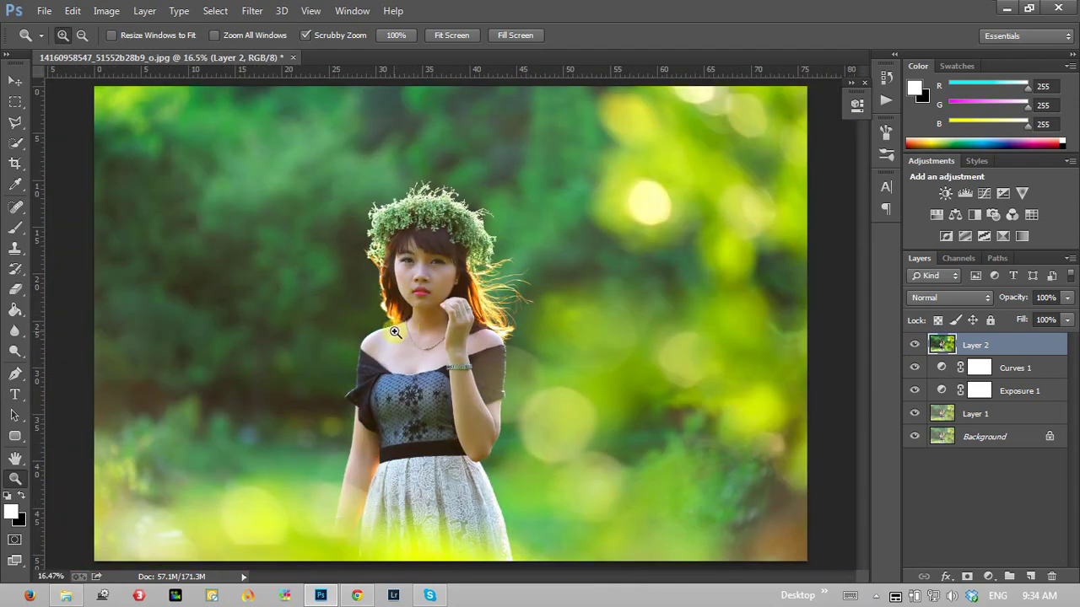